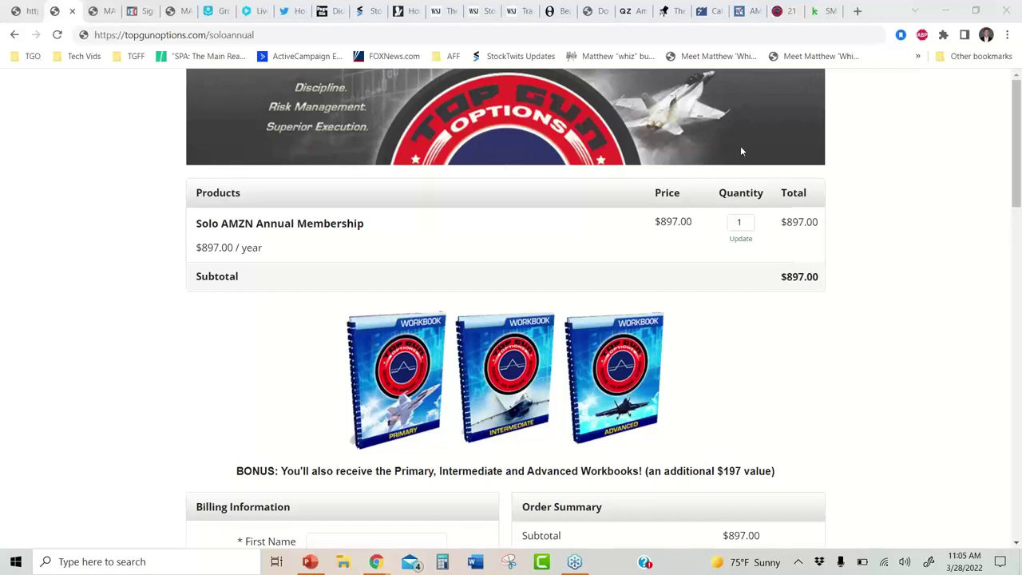
click(821, 10)
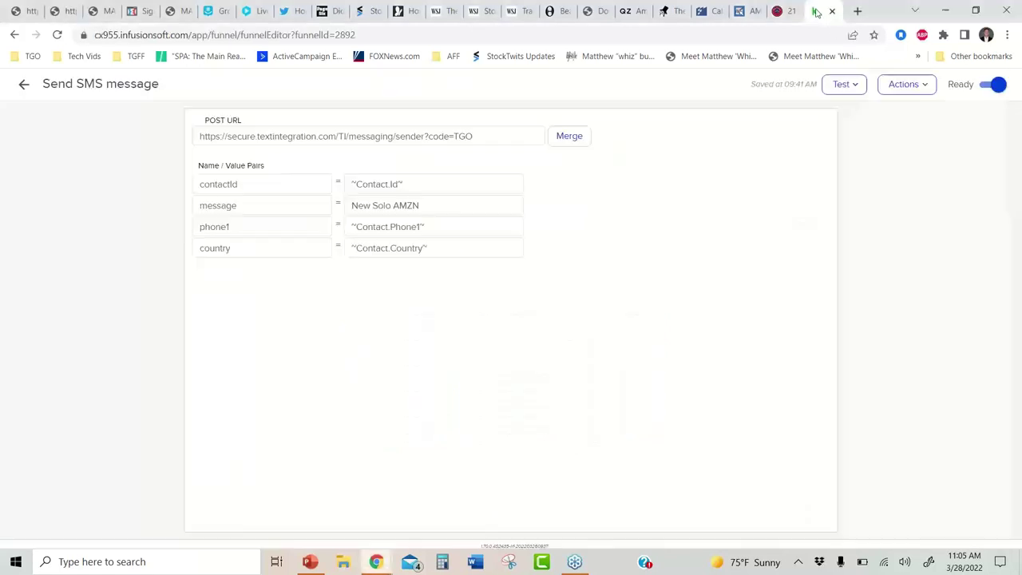
click(451, 200)
right_click(451, 200)
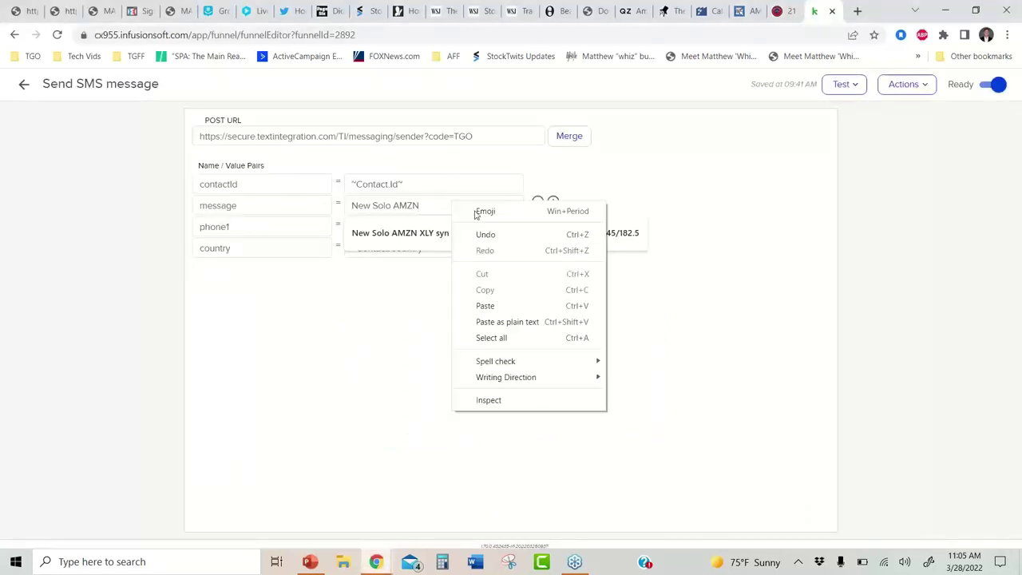
click(488, 305)
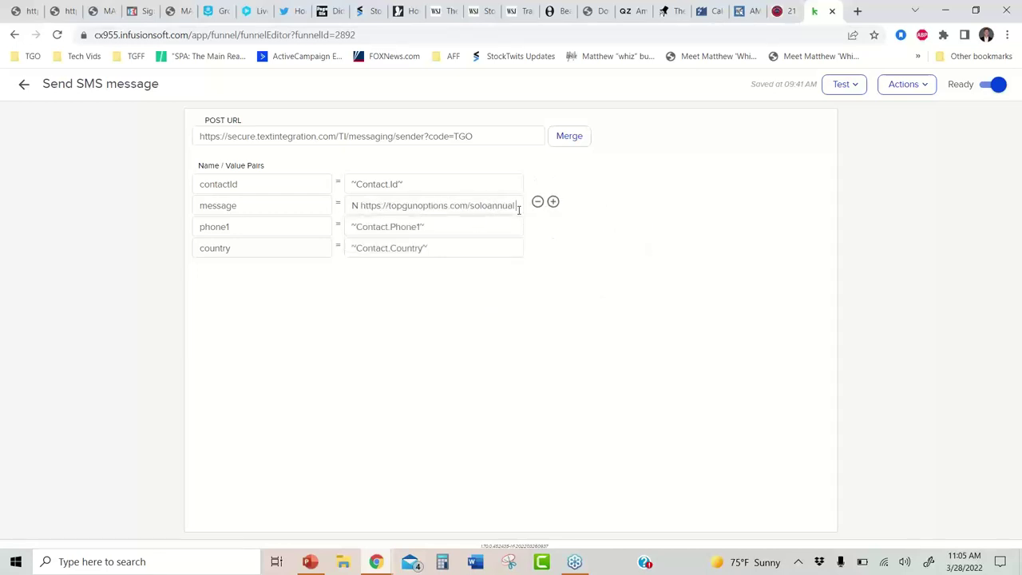
mouse_move(515, 206)
mouse_down()
mouse_move(355, 209)
mouse_move(527, 205)
mouse_up()
click(444, 206)
key(BackSpace)
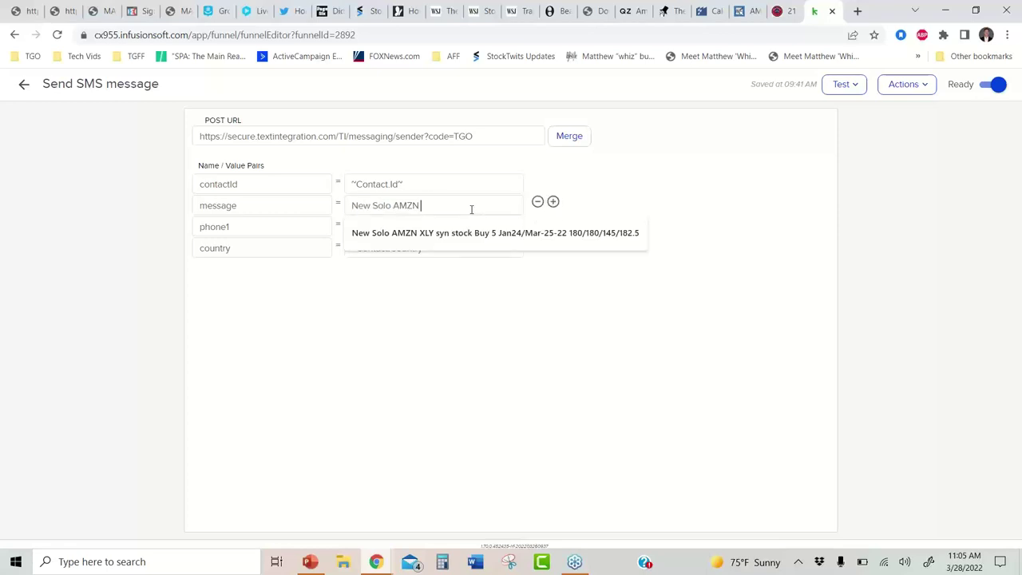
- Copy "10 Apr-01-22 3420/3430 Call Vertical @ 2.5" from the open AMZN order in Power E*TRADE and return to the SMS message editor
click(380, 561)
click(436, 509)
mouse_move(343, 73)
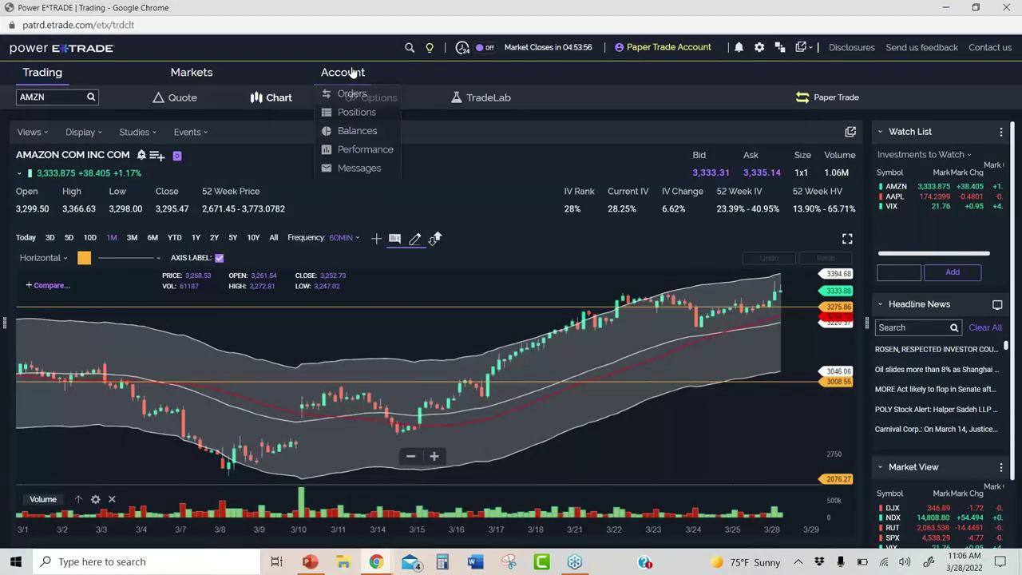
click(351, 91)
drag(281, 190, 112, 189)
right_click(157, 192)
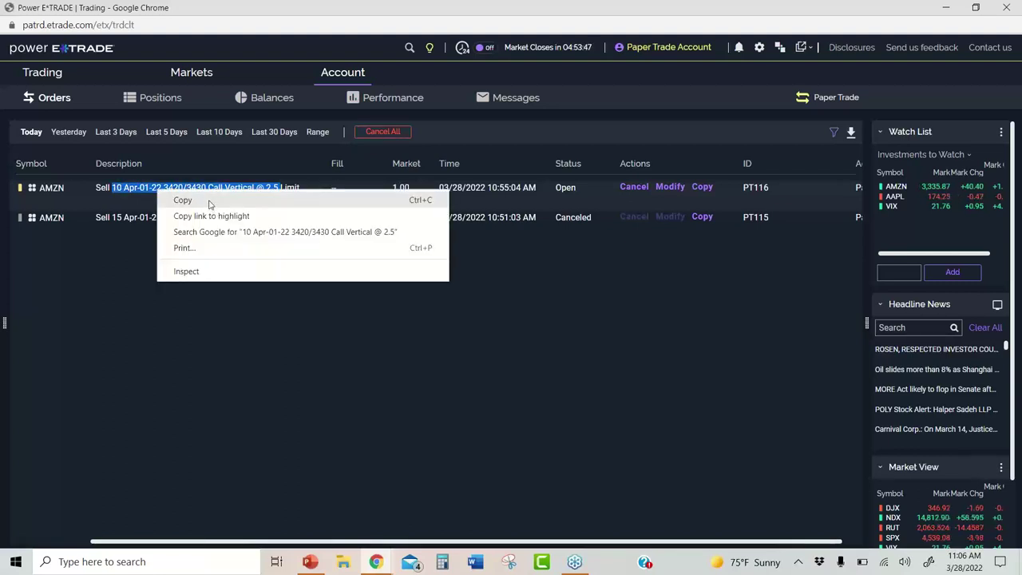
click(204, 201)
click(375, 561)
click(352, 489)
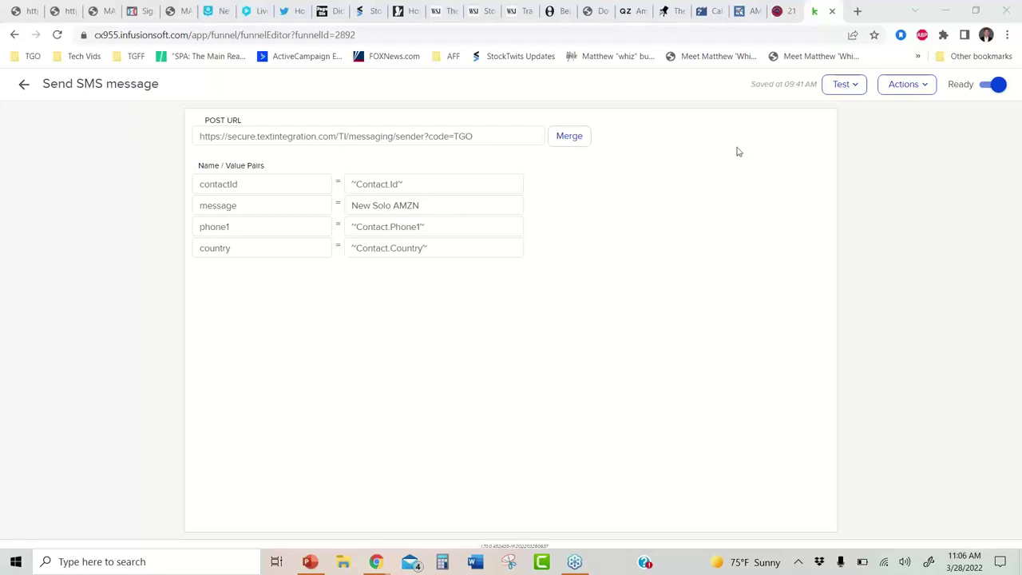
- Show the AMZN chart in Power E*TRADE and temporarily highlight the latest candles, the level beneath them and the price quote
mouse_move(376, 562)
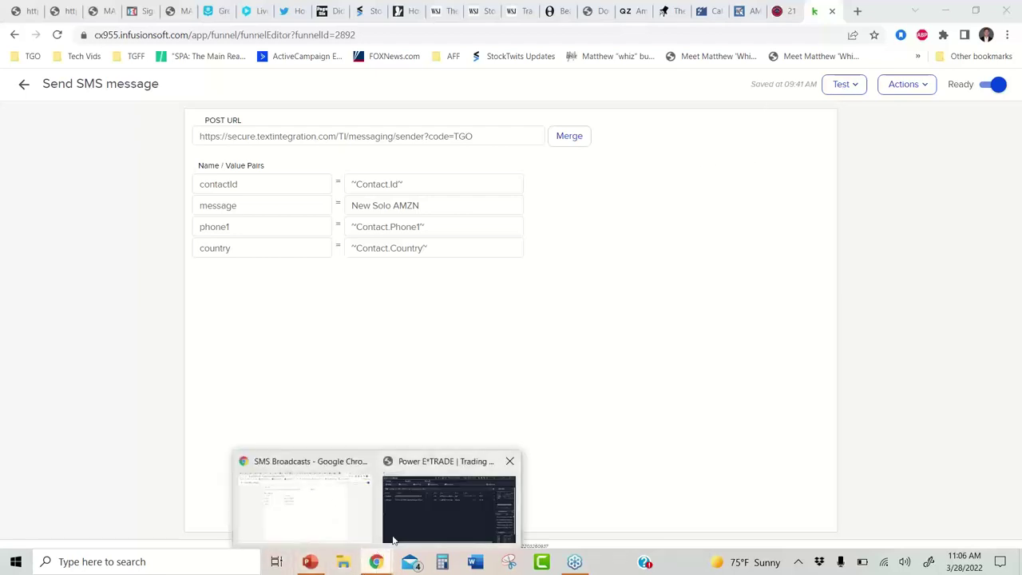
click(449, 503)
click(36, 76)
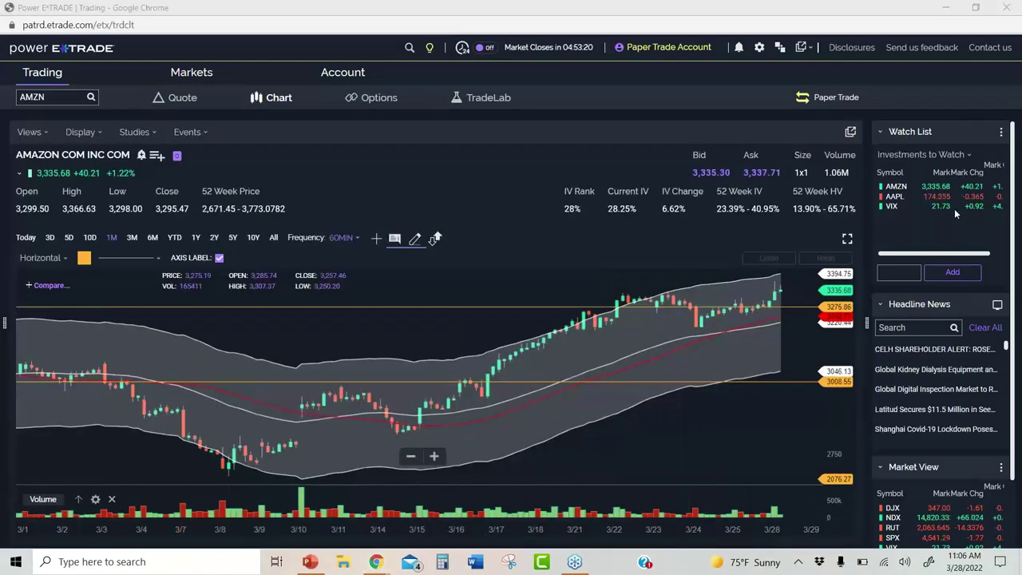
mouse_move(752, 313)
mouse_down()
mouse_move(765, 298)
mouse_move(799, 296)
mouse_move(810, 308)
mouse_move(801, 303)
mouse_move(795, 319)
mouse_up()
drag(718, 326, 838, 327)
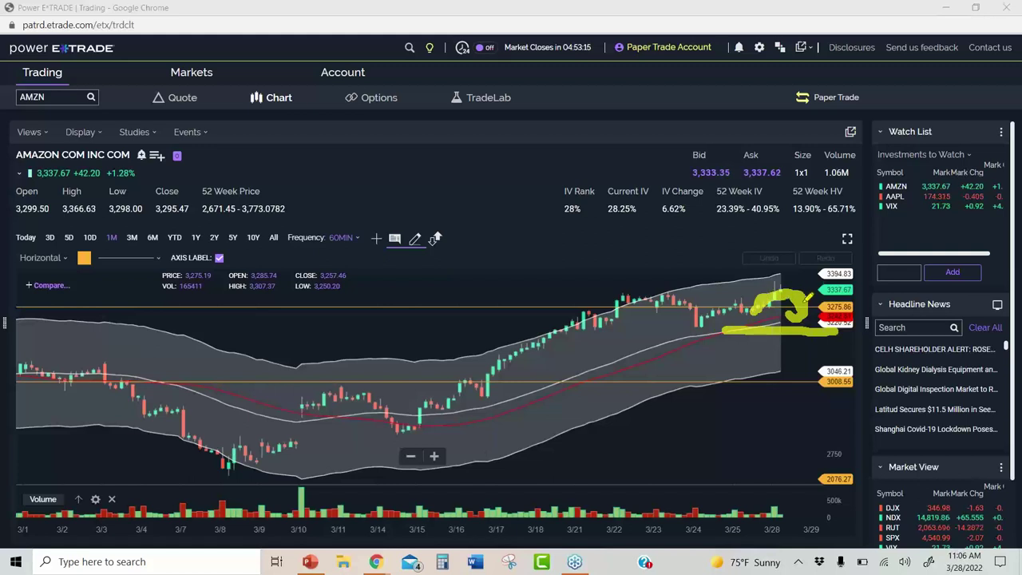
mouse_move(140, 136)
mouse_down()
mouse_move(67, 130)
mouse_move(80, 131)
mouse_up()
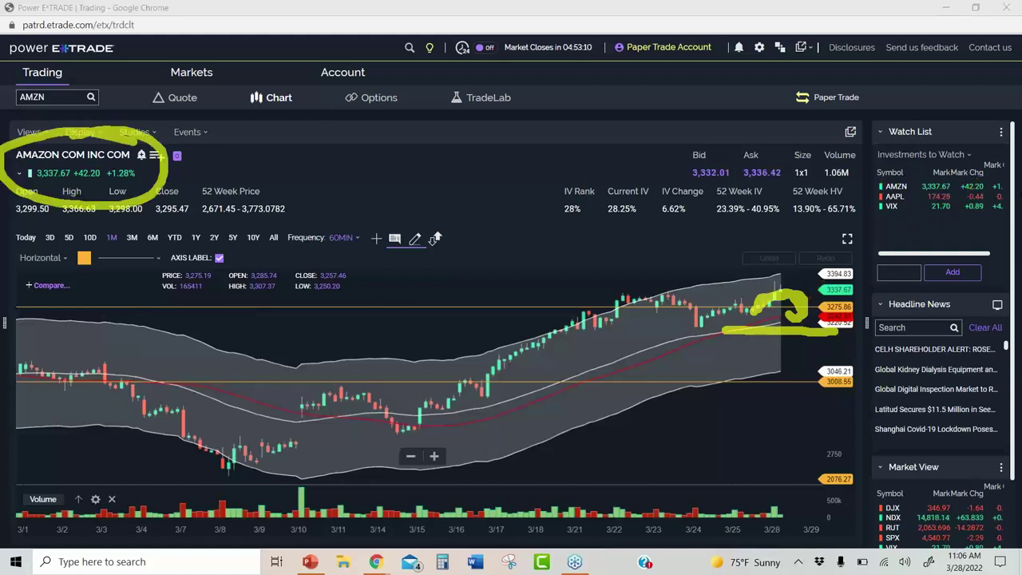
key(Escape)
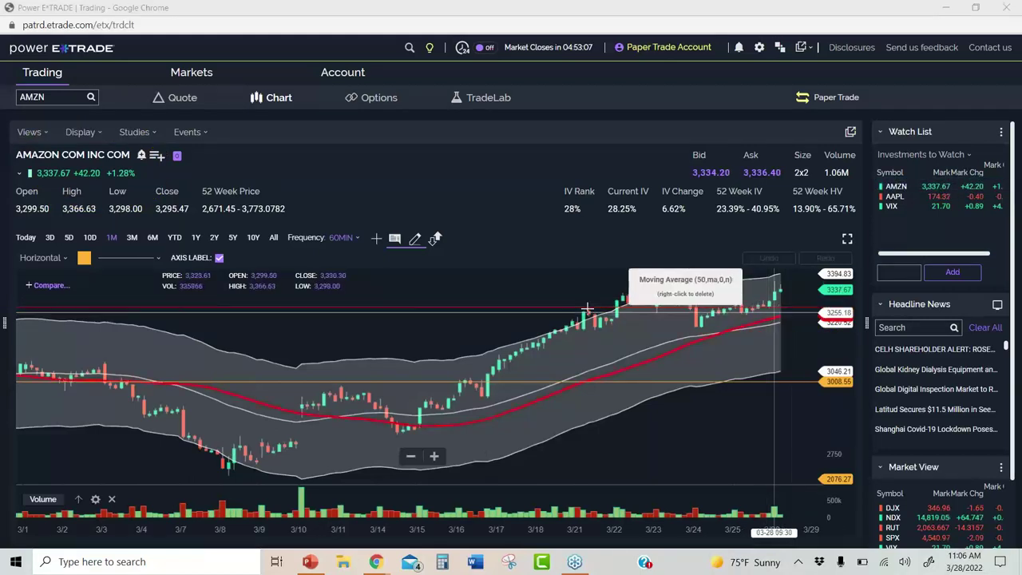
- Set the AMZN chart range to Today and temporarily highlight the morning's price swings and the flat stretch before them
click(32, 237)
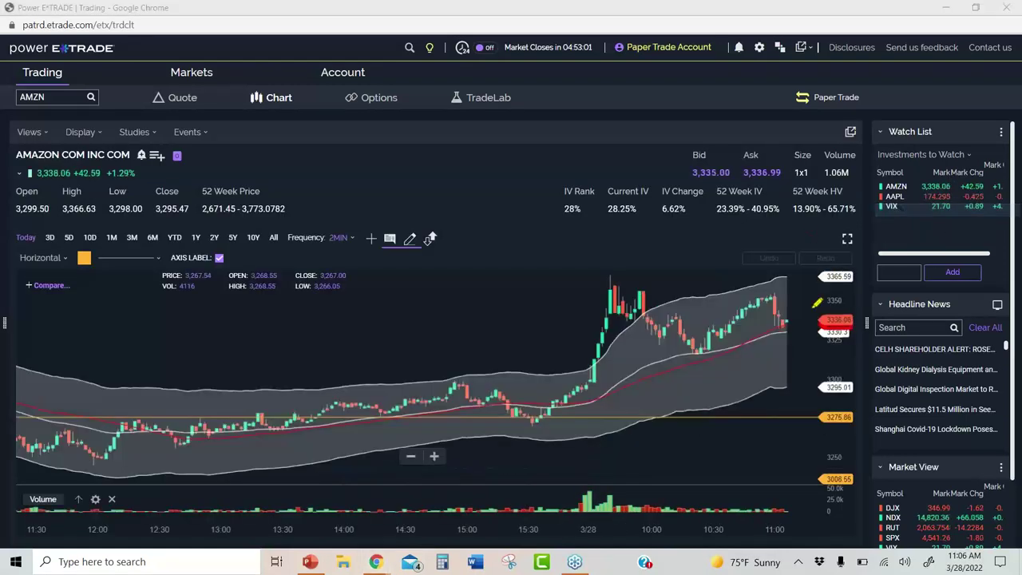
mouse_move(589, 399)
mouse_down()
mouse_move(656, 297)
mouse_move(803, 343)
mouse_up()
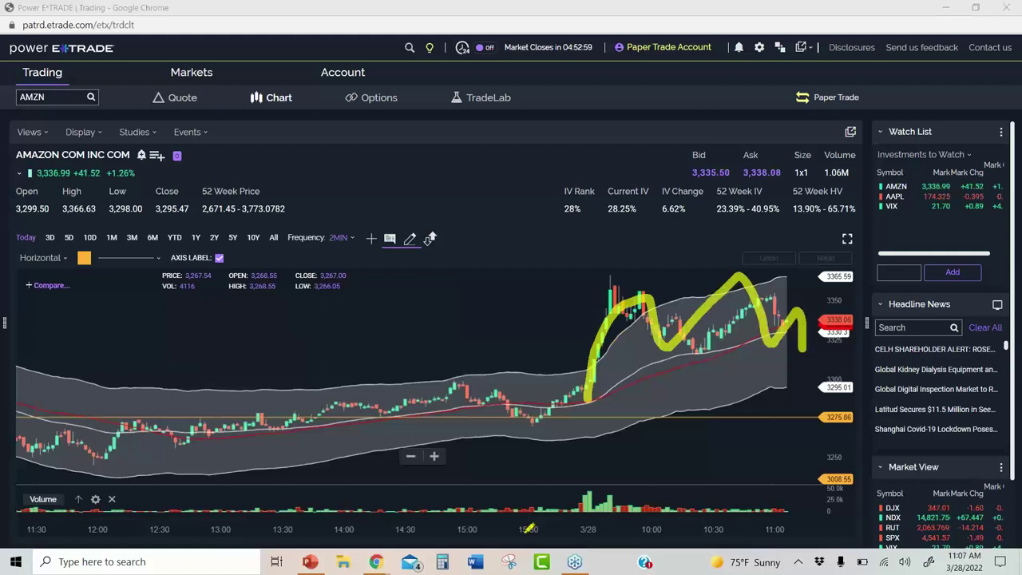
drag(118, 414, 527, 421)
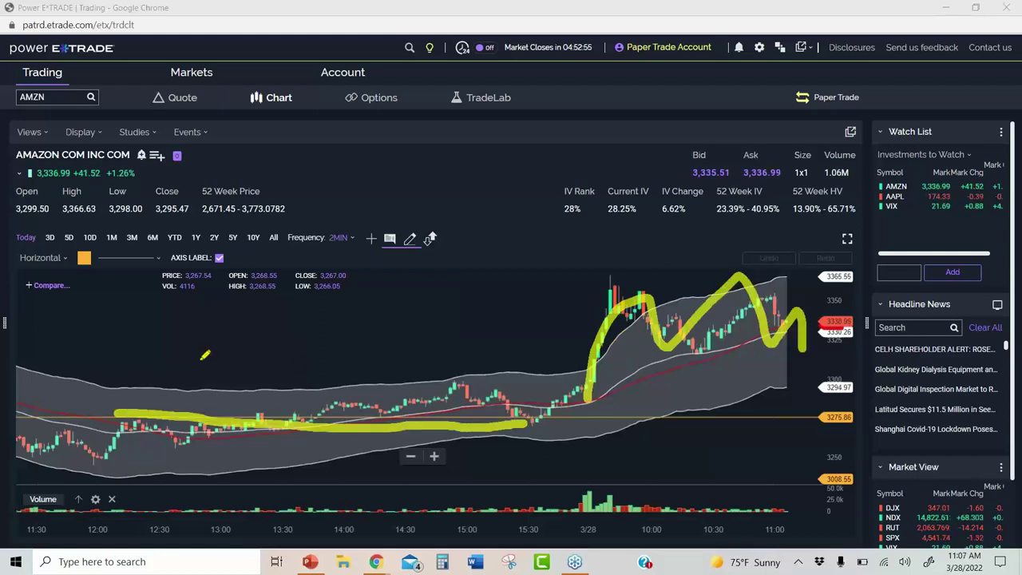
drag(240, 301, 480, 304)
drag(186, 517, 460, 527)
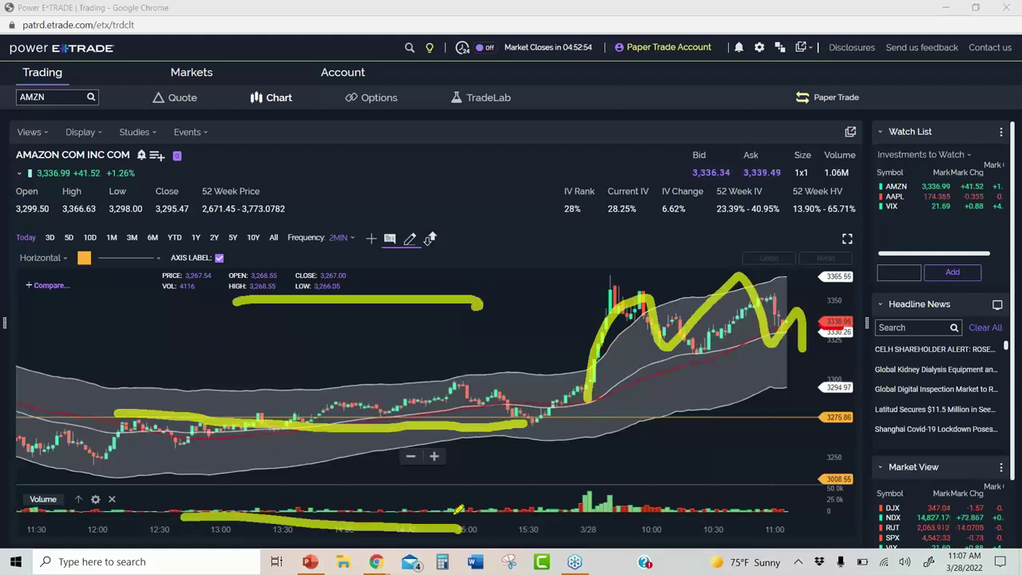
drag(206, 285, 427, 297)
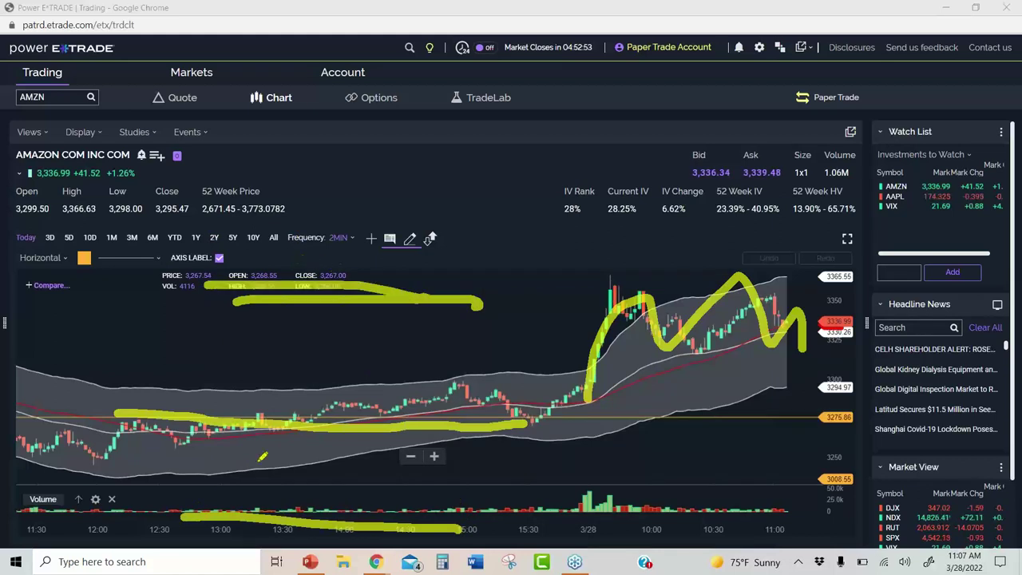
drag(205, 518, 530, 563)
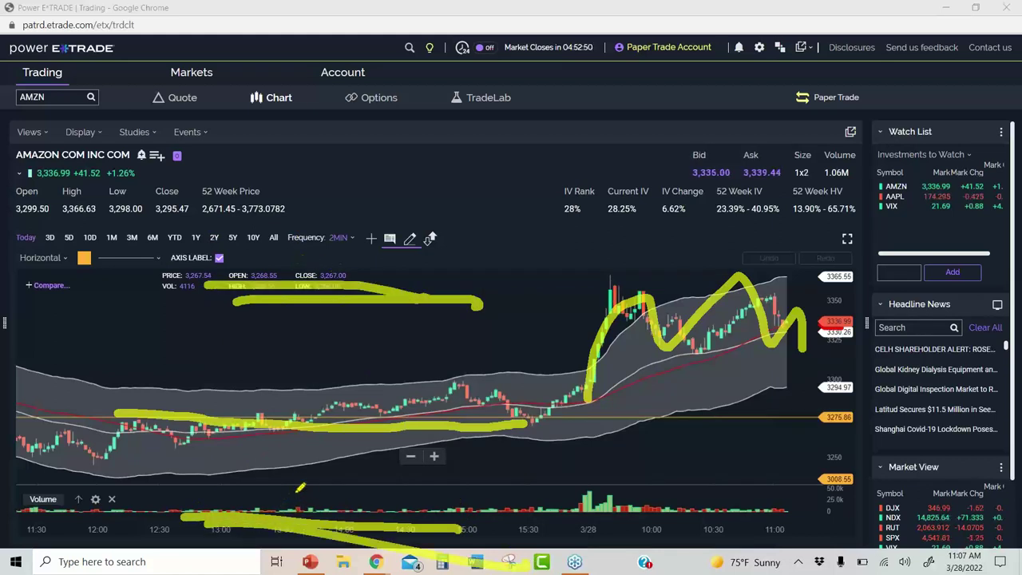
mouse_move(603, 364)
mouse_down()
mouse_move(718, 278)
mouse_move(797, 352)
mouse_up()
drag(635, 222, 939, 221)
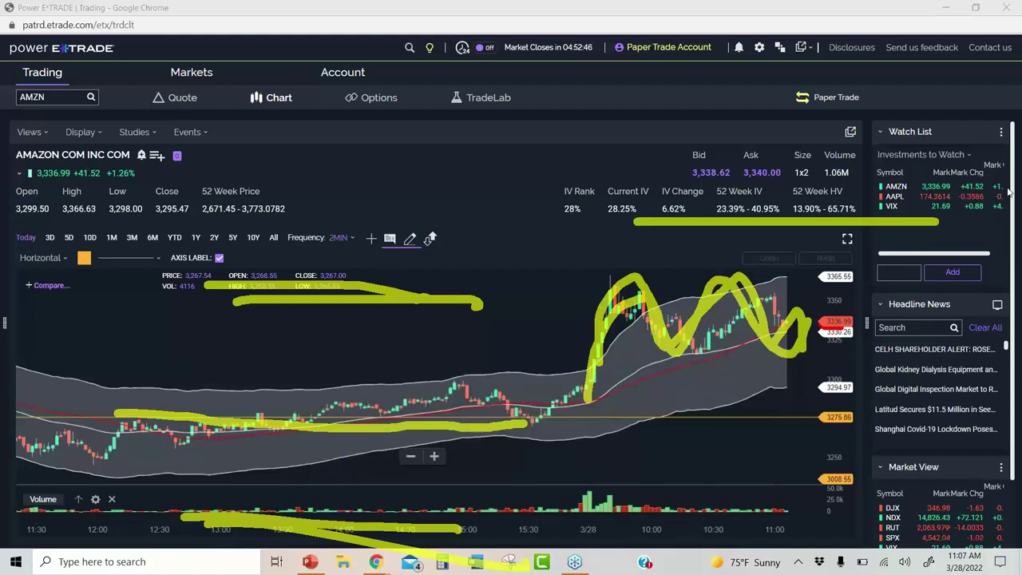
key(Escape)
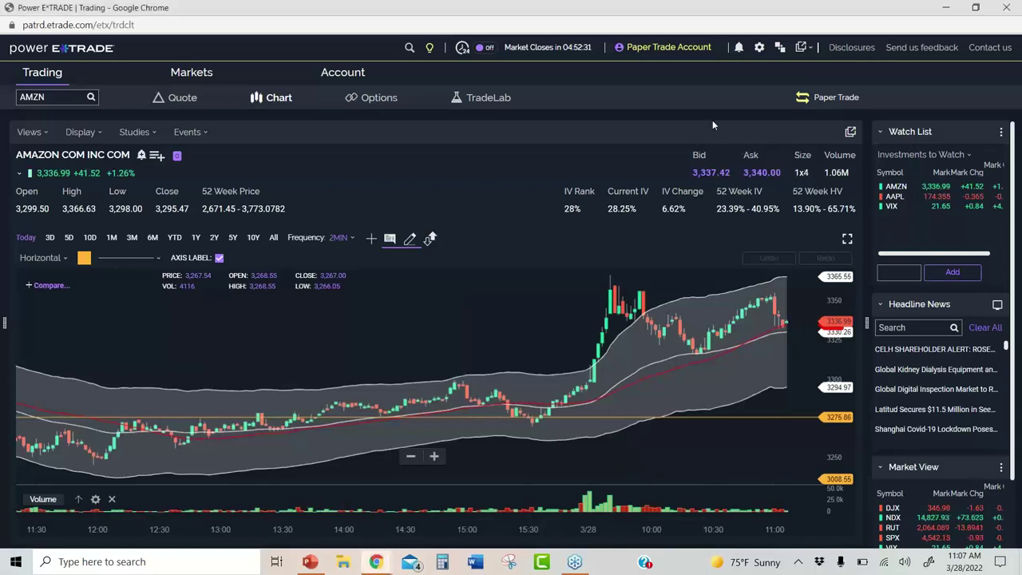
- Leave Power E*TRADE for StockCharts and display the daily SPX chart
click(945, 6)
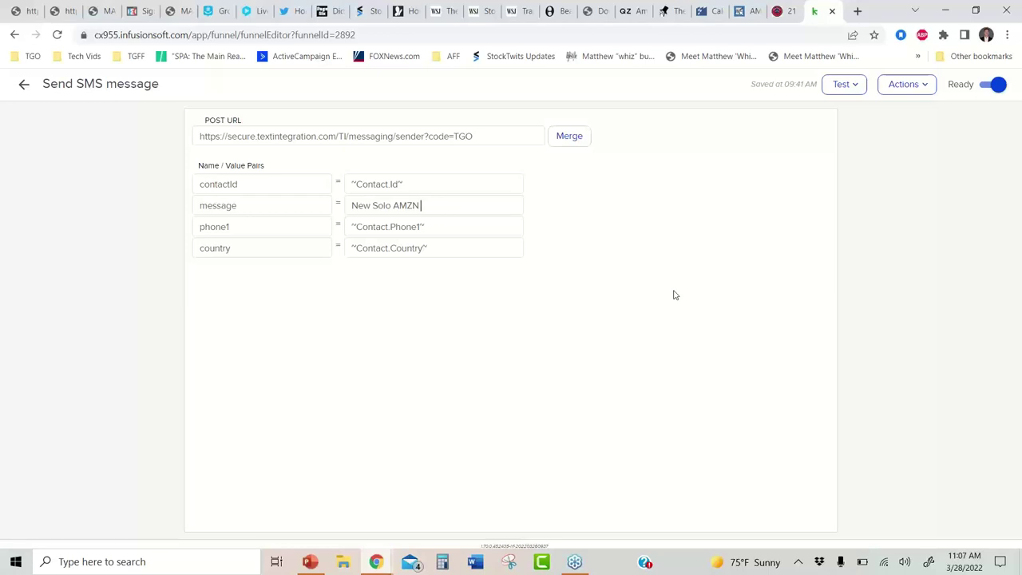
click(735, 11)
text(spx)
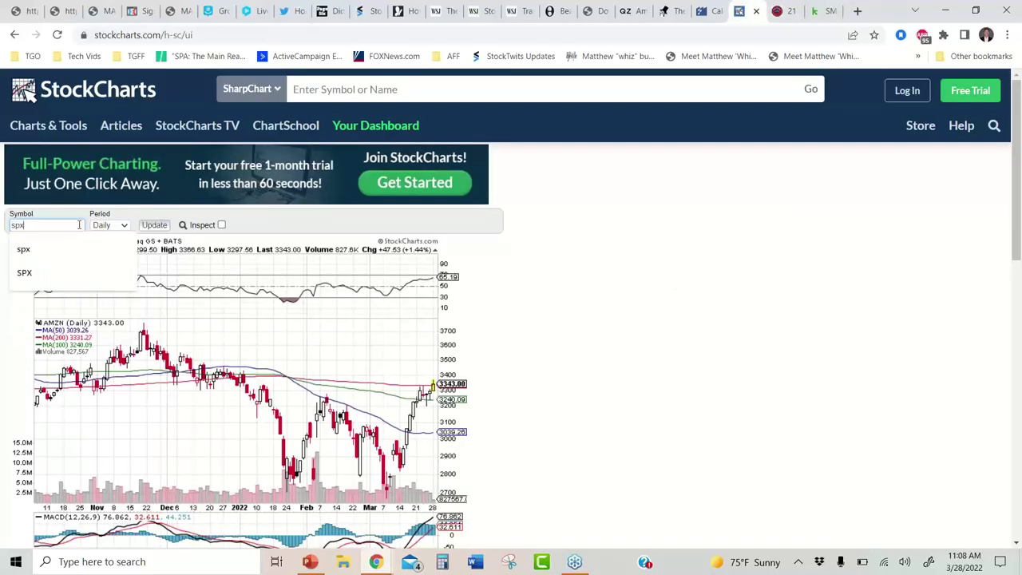
key(Return)
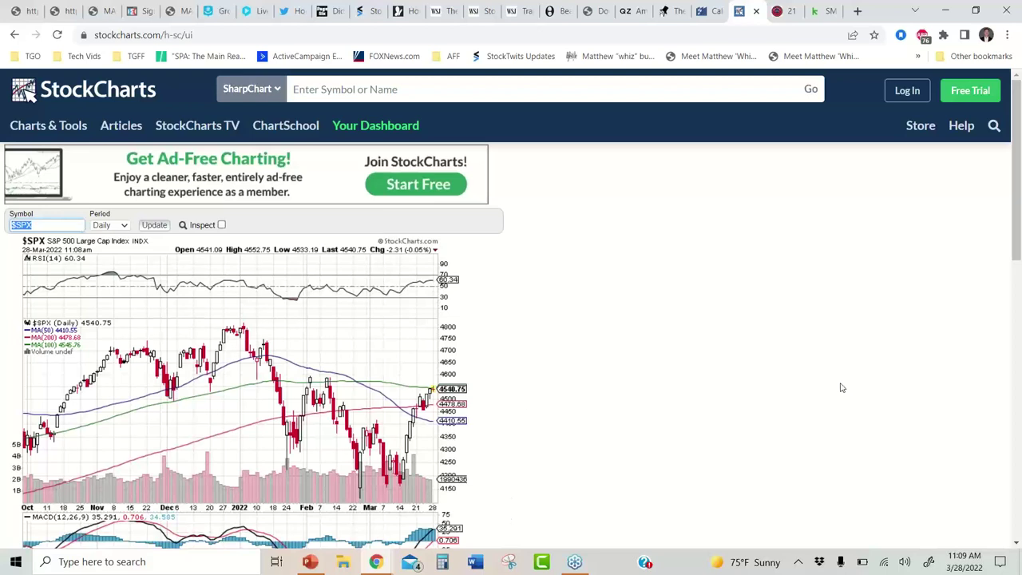
- Sketch temporary rising and falling price paths from the SPX chart, mark the gap between them with a delta, and clear the drawing
key(ctrl+2)
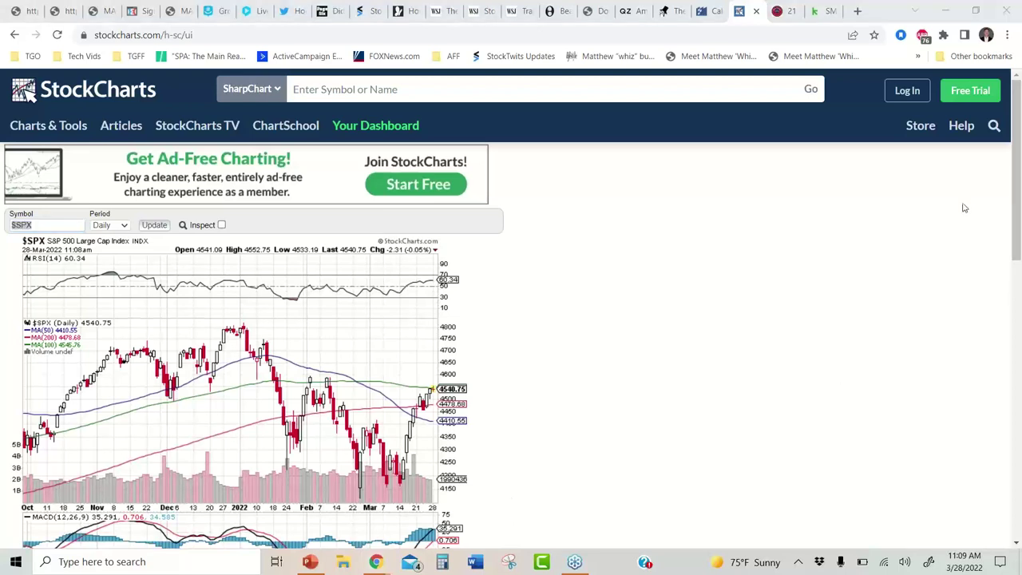
mouse_move(372, 454)
mouse_down()
mouse_move(481, 358)
mouse_move(758, 232)
mouse_move(714, 231)
mouse_up()
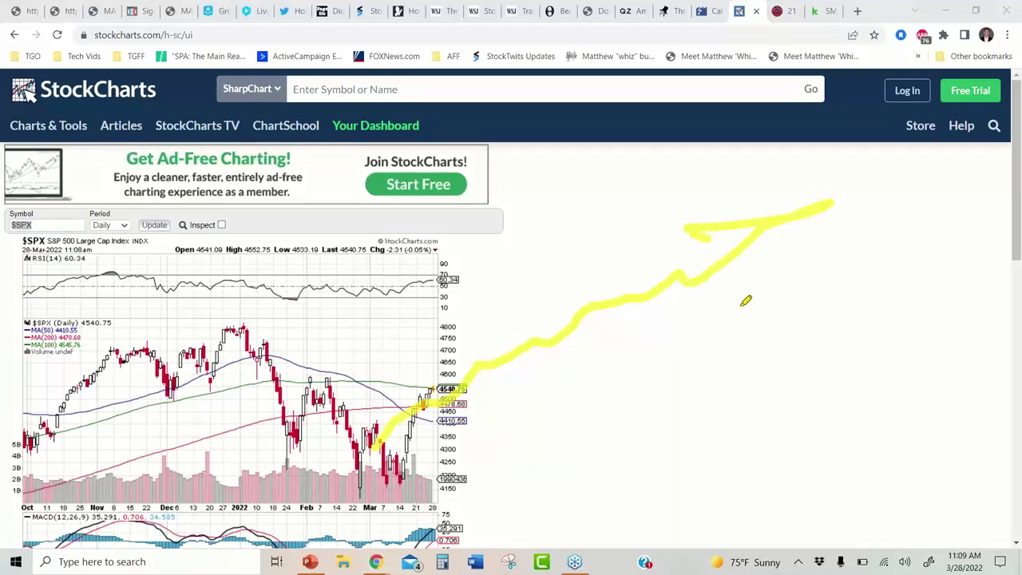
mouse_move(369, 365)
mouse_down()
mouse_move(623, 422)
mouse_move(748, 468)
mouse_move(858, 547)
mouse_up()
drag(819, 230, 837, 504)
mouse_move(902, 300)
mouse_down()
mouse_move(926, 354)
mouse_move(870, 272)
mouse_up()
drag(824, 207, 827, 204)
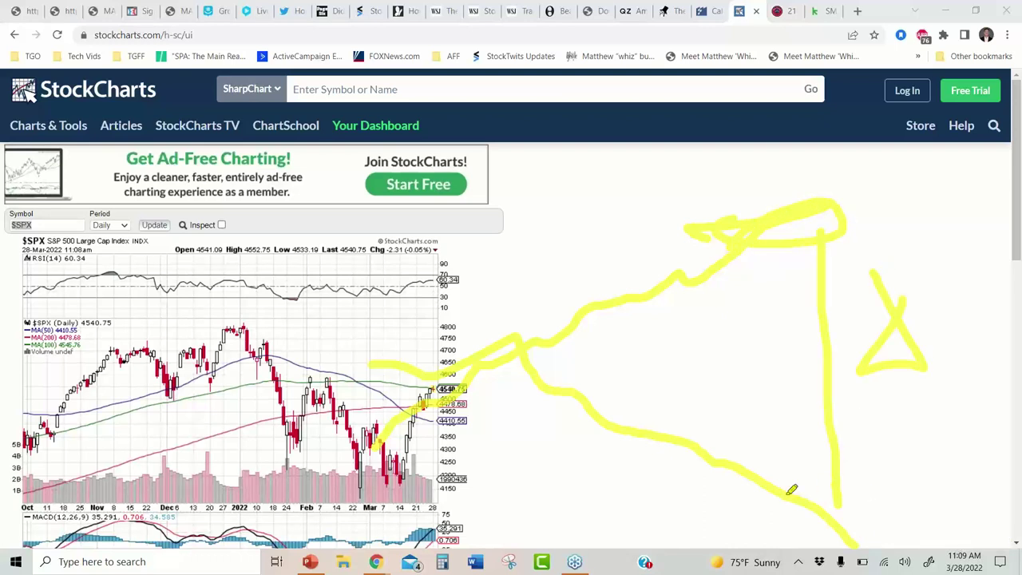
drag(795, 483, 837, 456)
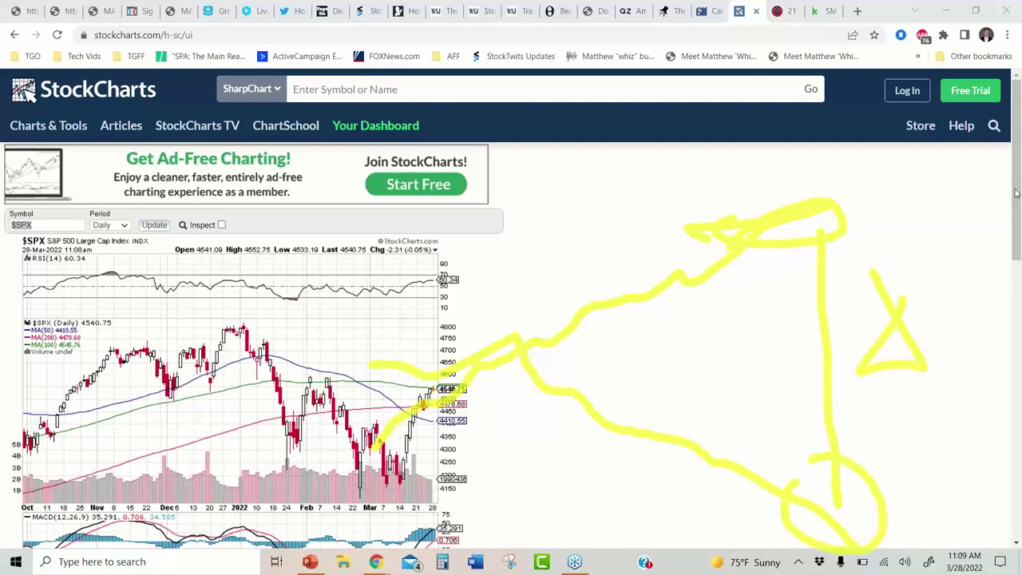
click(950, 255)
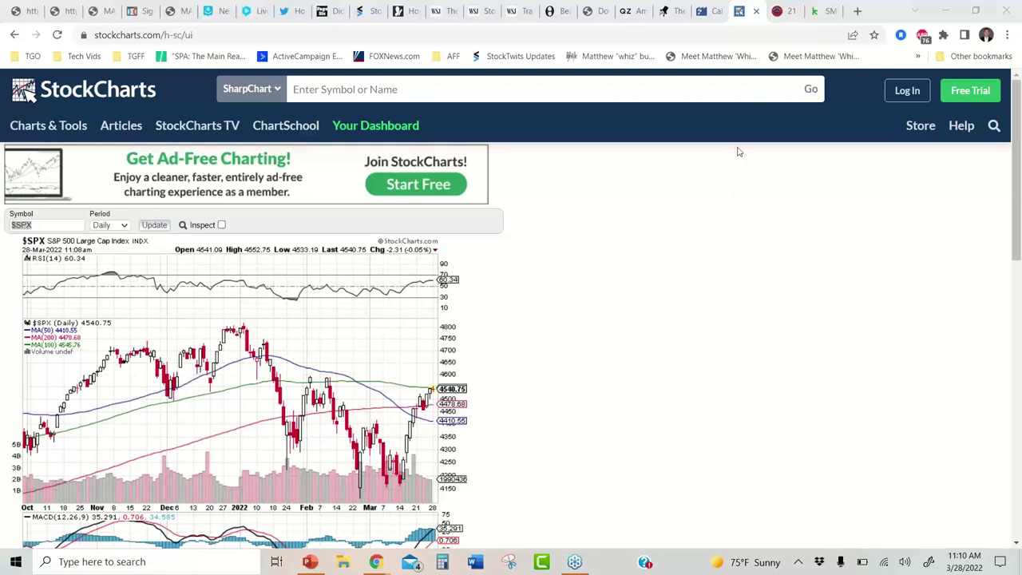
- Append the copied AMZN call vertical order to "New Solo AMZN" in the SMS message value and make its price 2.50
key(ctrl+Tab)
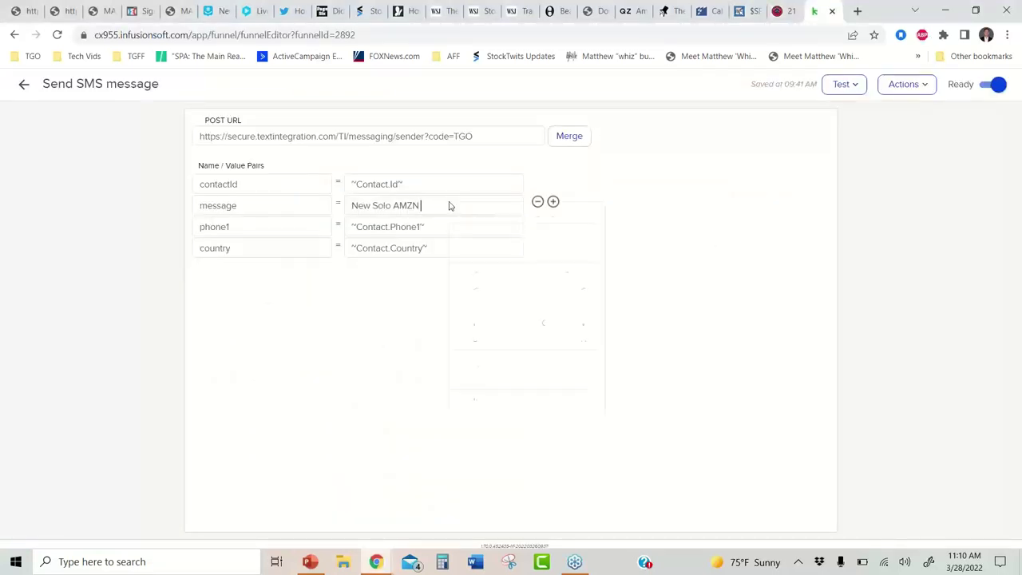
right_click(449, 205)
click(503, 308)
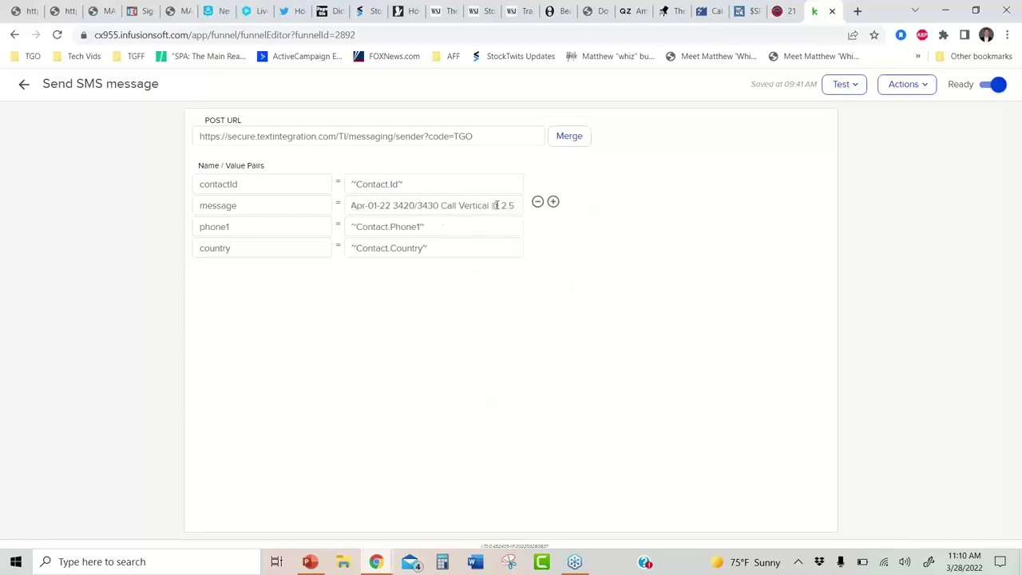
text(0)
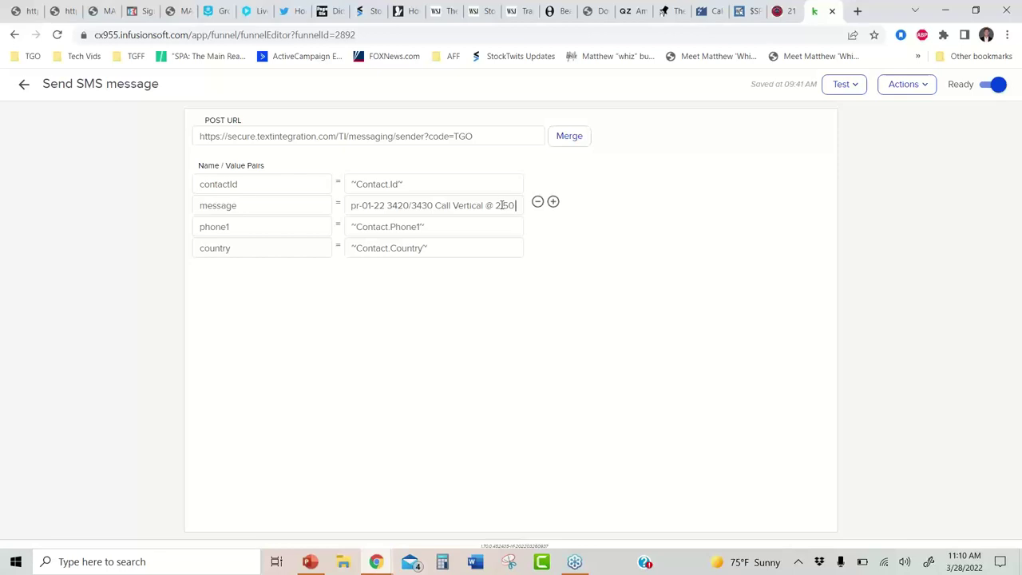
- View the Getting Started Brief in the Top Gun Options member content and return to the SMS message editor
click(779, 10)
mouse_move(721, 150)
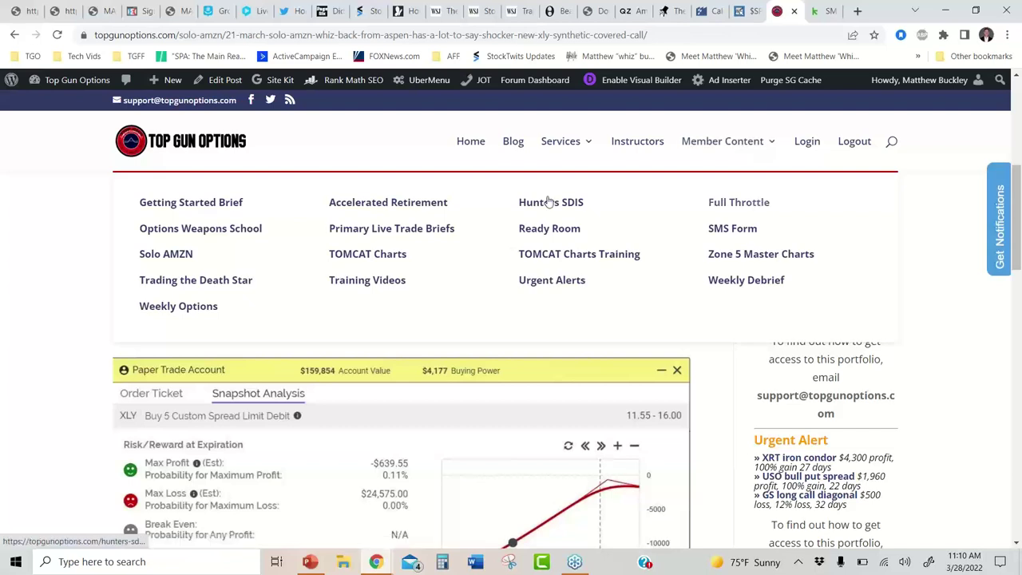
click(215, 205)
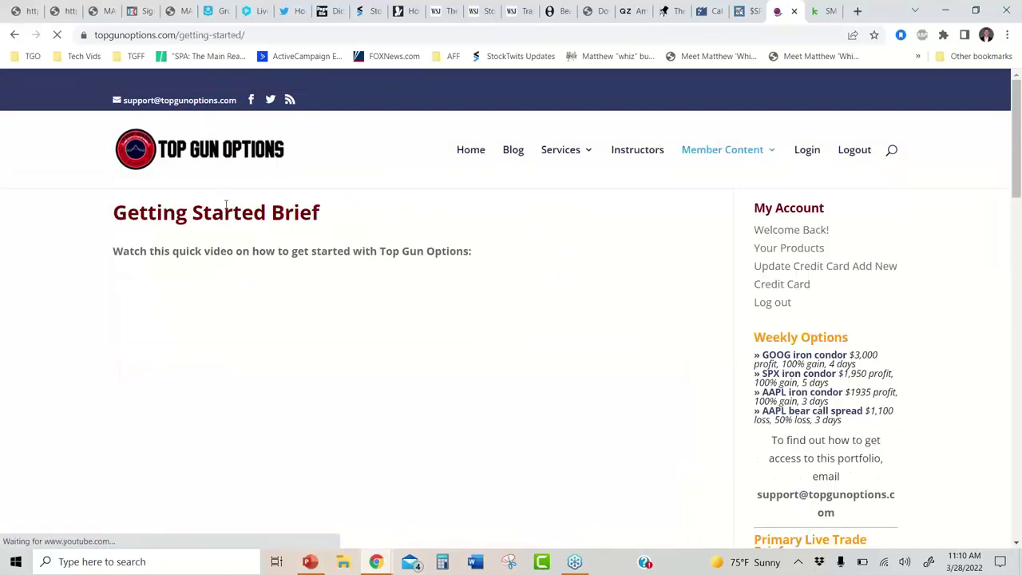
scroll(25, 335, down, 1)
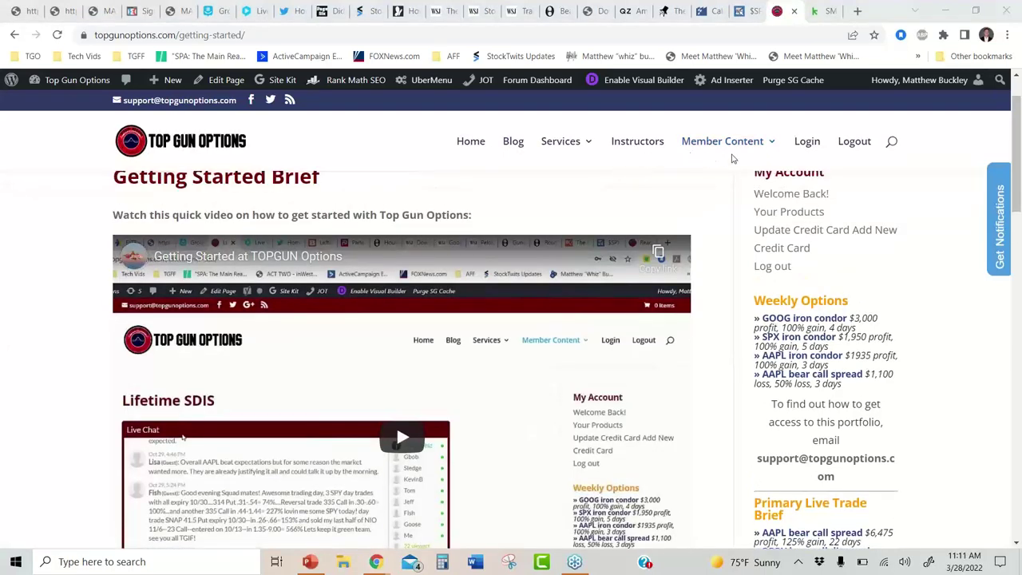
key(ctrl+Tab)
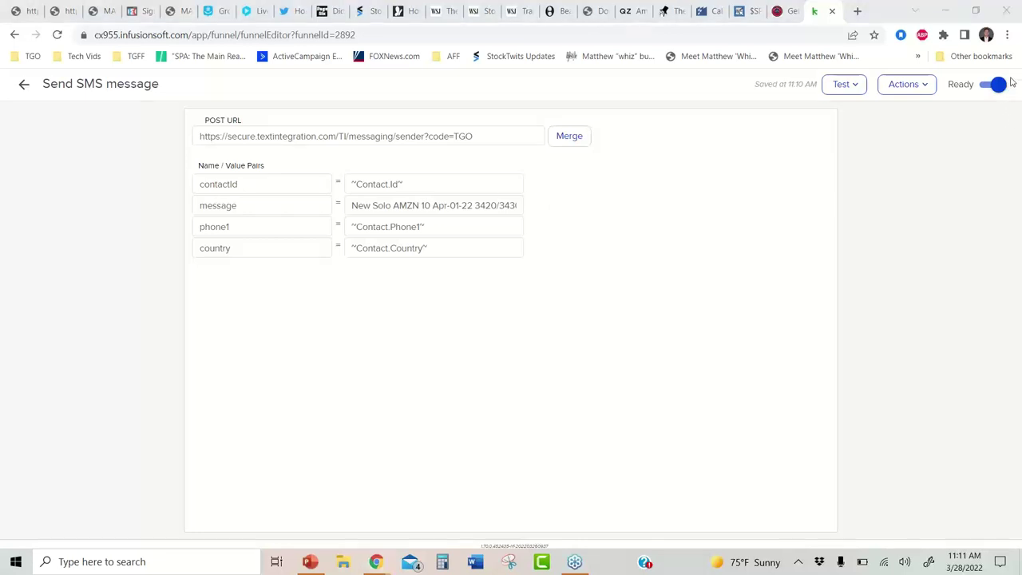
- Insert "legging into AMZN iron condor" after "New Solo AMZN" in the SMS message value
click(418, 205)
text(r)
text(egging in)
text(to AMZN iro)
text(n condor)
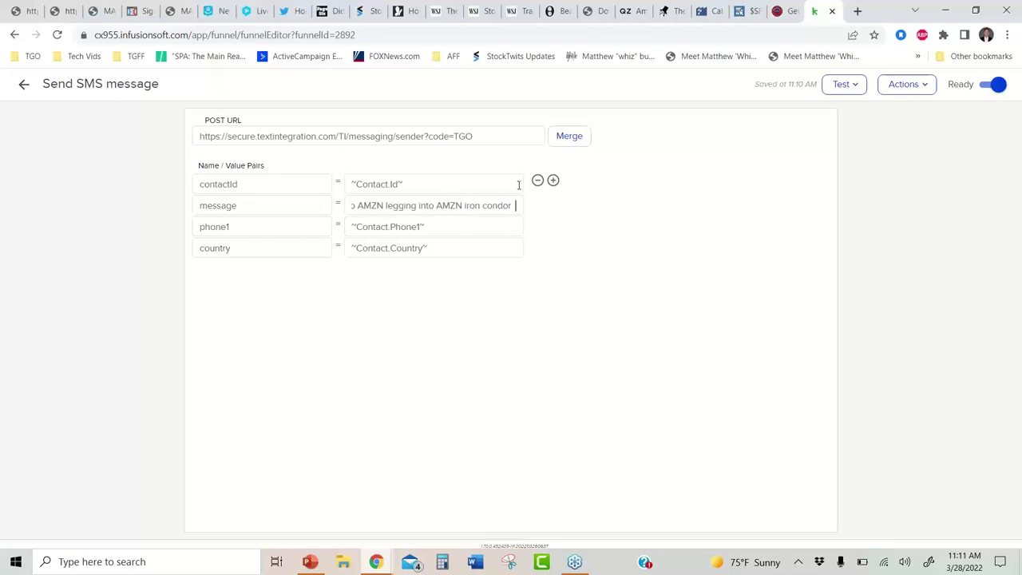
- Reword the quantity and expiration in the message value as "10 contracts Apr1 expiry"
click(482, 205)
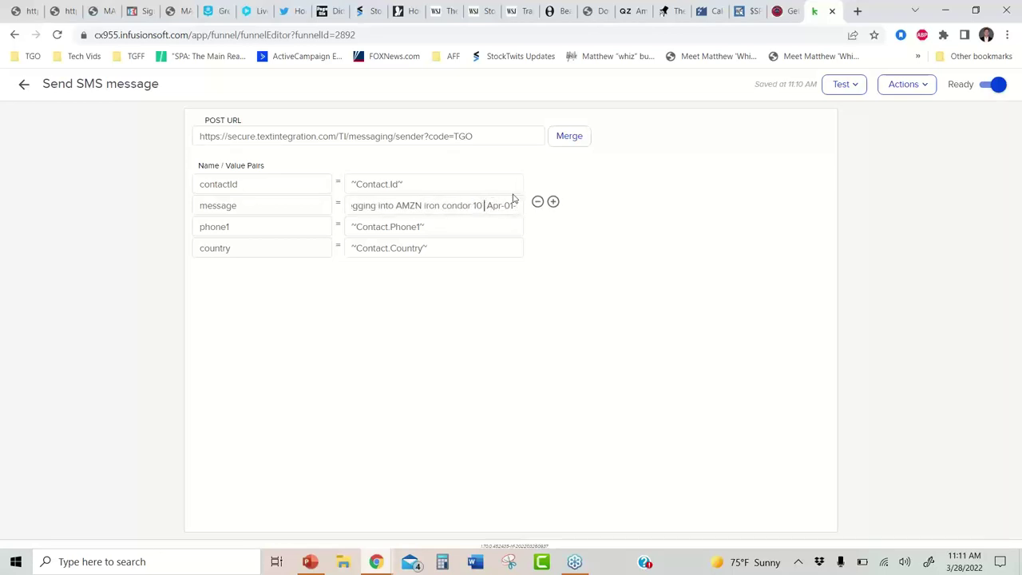
text(contractts)
click(489, 207)
click(515, 216)
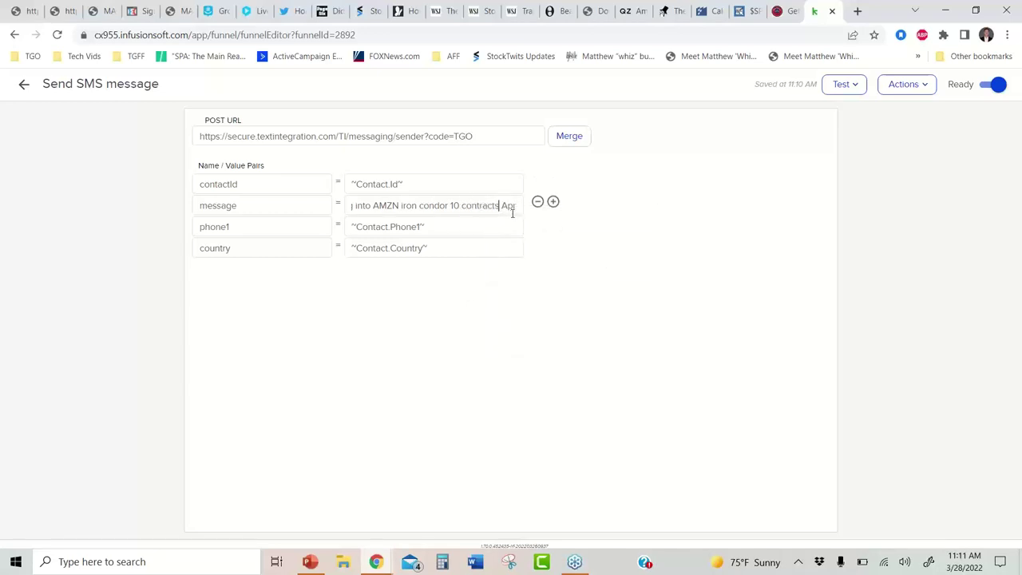
key(End)
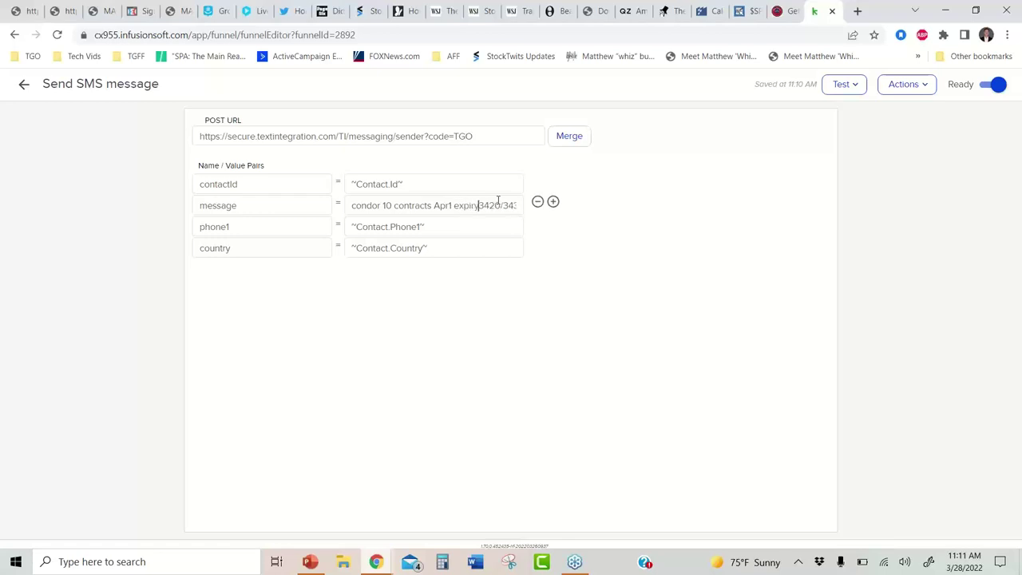
- Reword the strikes in the message value as "sell 3420 calls/buy 3430 calls"
text(0/ c)
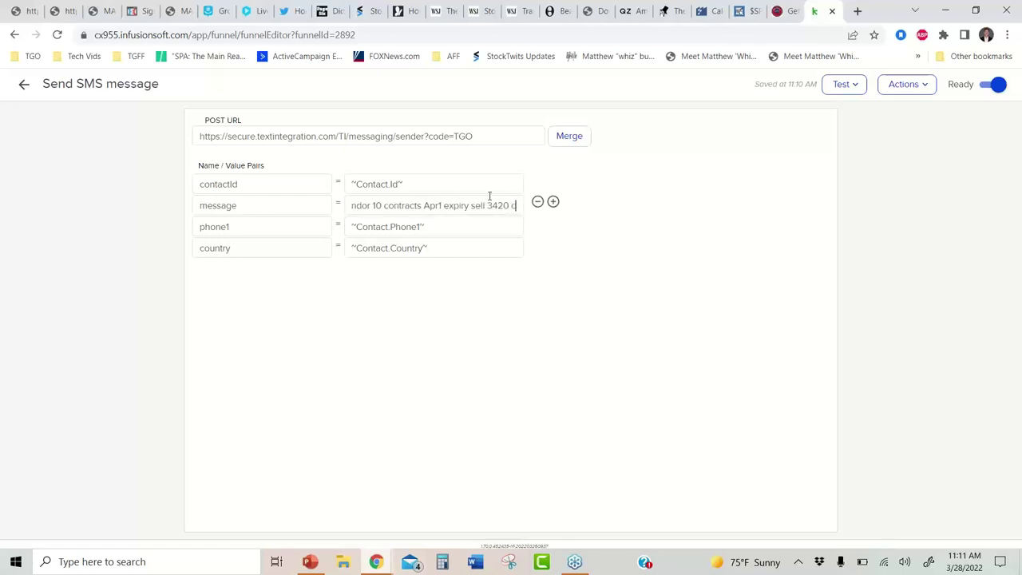
text(alls/3430)
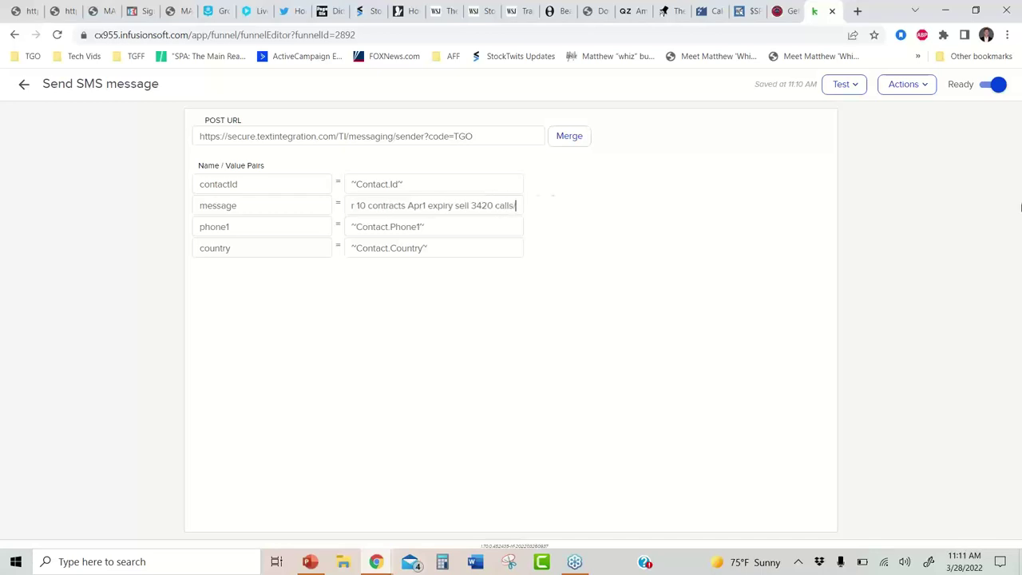
click(453, 205)
key(Right)
key(Right)
key(Right)
key(Right)
key(Right)
key(Right)
key(Right)
key(Right)
key(Right)
key(Right)
key(Right)
key(Right)
key(Right)
key(Right)
key(Right)
key(Right)
key(Right)
key(Right)
key(Right)
key(Right)
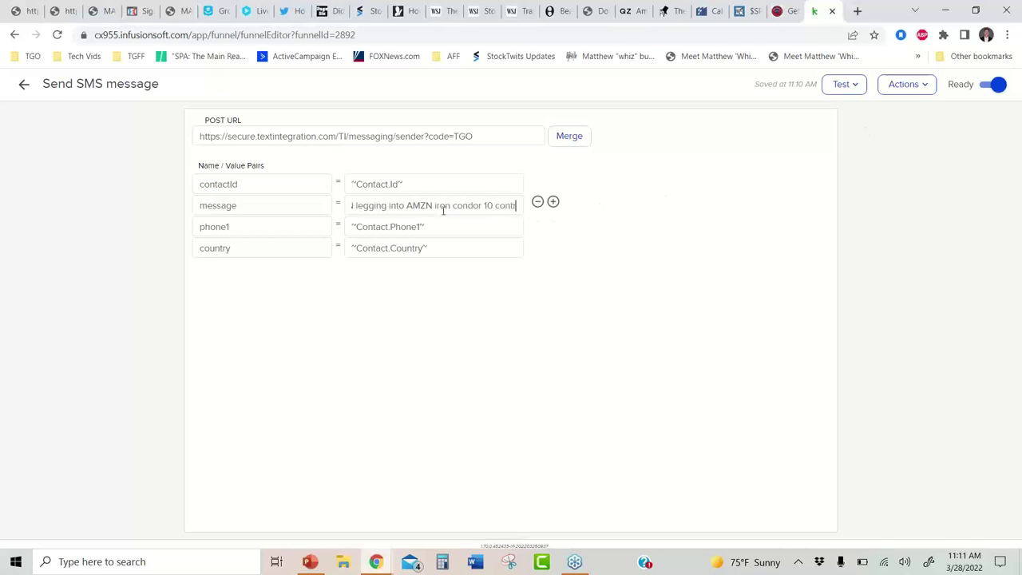
key(Right)
key(Right)
key(Right)
key(Right)
key(Right)
key(Right)
key(Right)
key(Right)
key(Right)
key(Right)
key(Right)
key(Right)
key(Right)
key(Right)
key(Right)
key(Right)
key(Right)
key(Right)
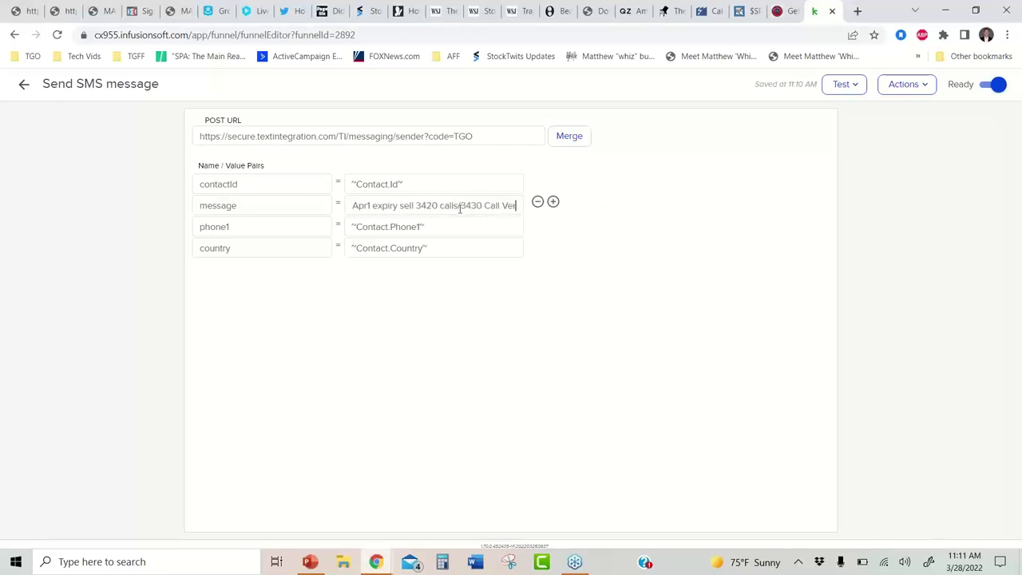
key(Left)
key(Left)
key(Left)
key(Left)
key(Left)
key(Left)
key(Left)
key(Left)
key(Left)
key(Left)
key(Left)
key(Left)
key(Left)
text(buy 3430 ca)
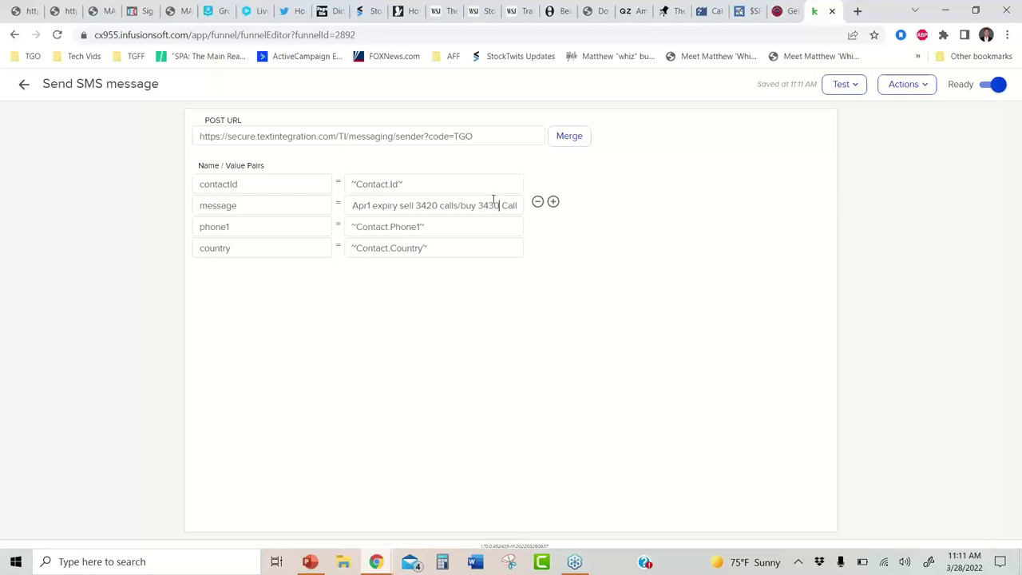
text(lls)
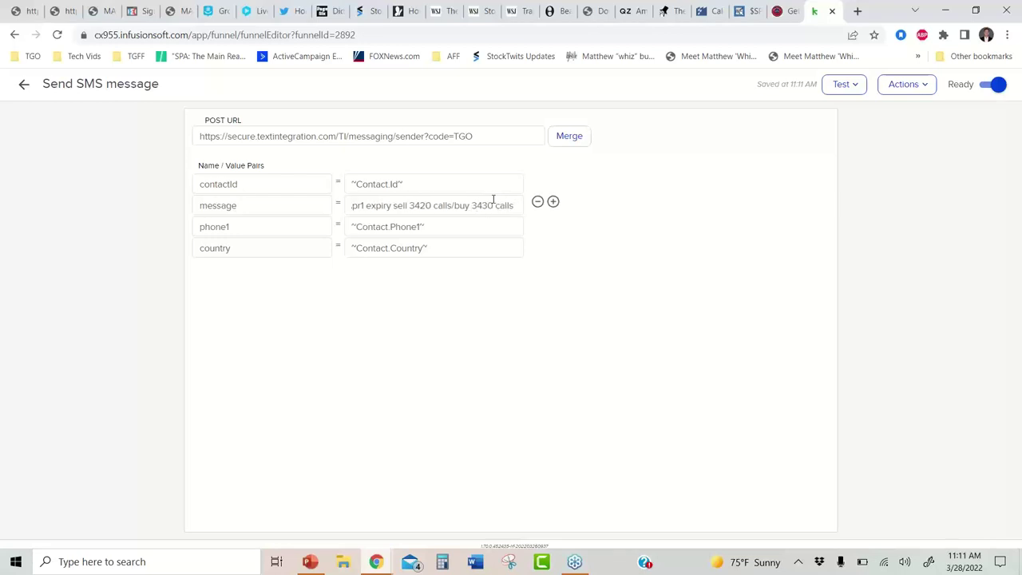
- Remove the leftover "Call Vertical" wording before "@ 2.50" in the message value
text( Call Vertical @ 2)
double_click(457, 206)
key(Delete)
key(Delete)
key(Delete)
key(Delete)
key(Delete)
key(Delete)
key(Delete)
key(Delete)
key(Delete)
key(Delete)
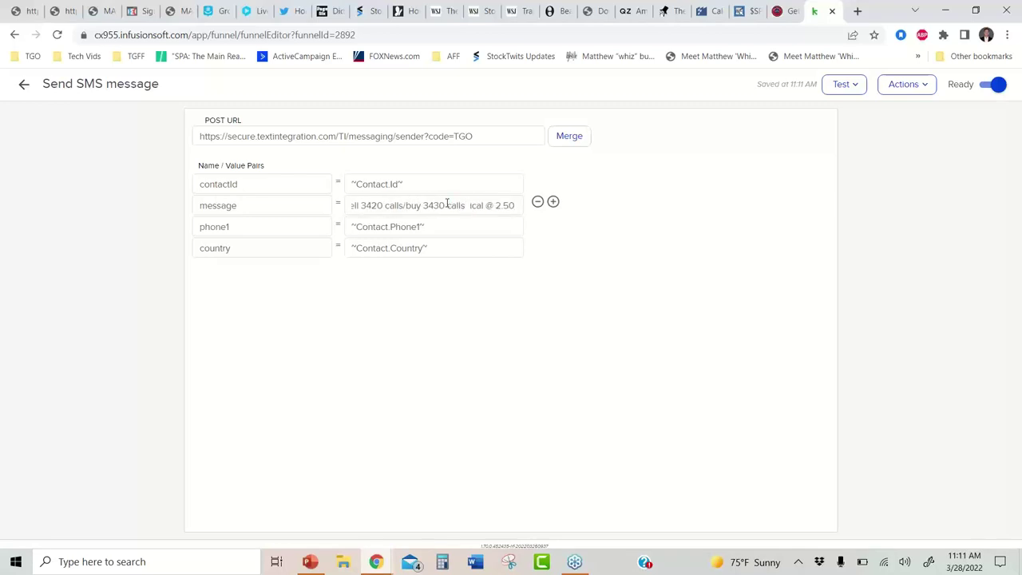
key(Delete)
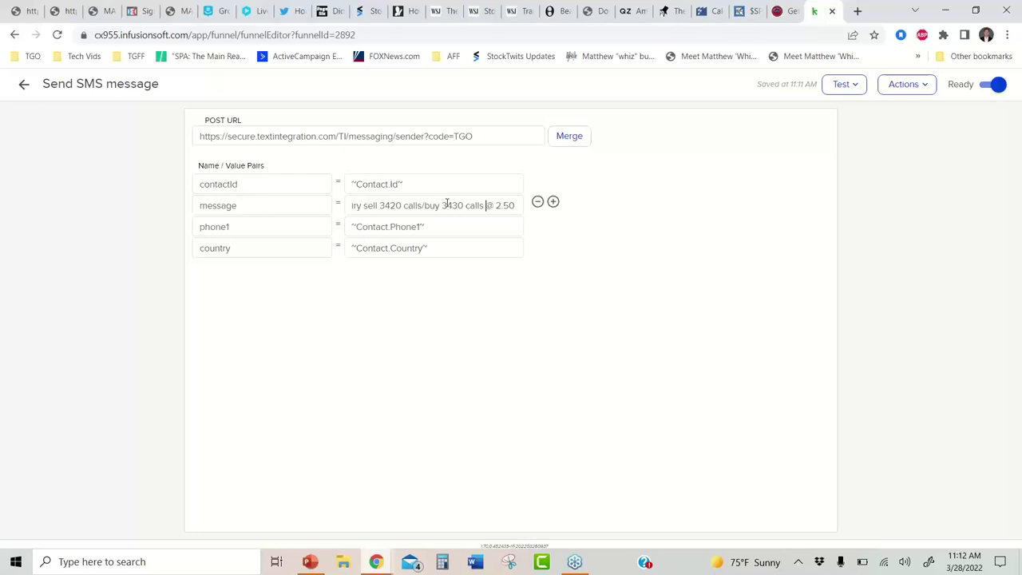
- Append "credit +/-.10 maybe eject 5" after the 2.50 price at the end of the message value
text(crdt)
key(BackSpace)
key(BackSpace)
key(BackSpace)
text(red)
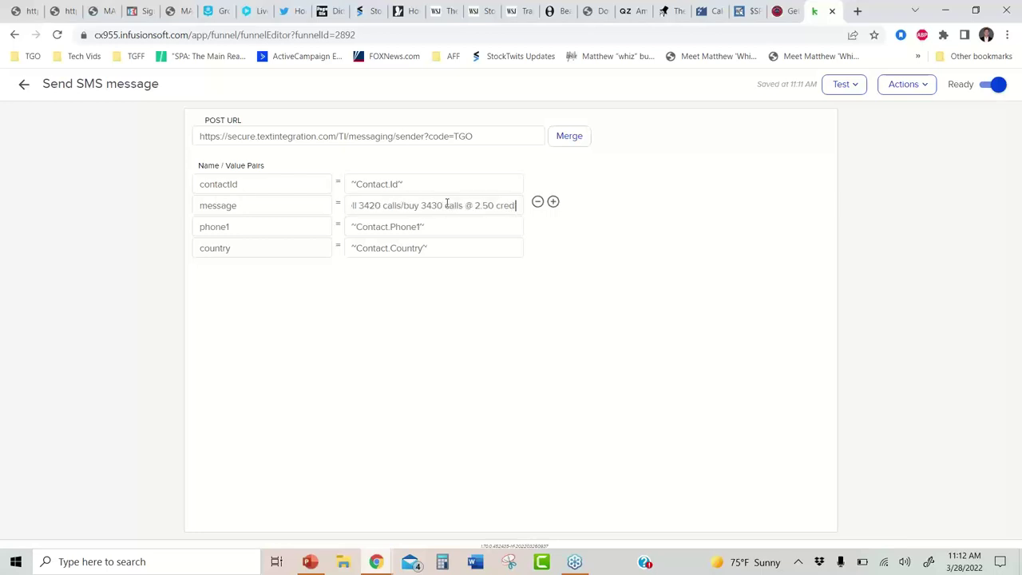
text(it +/- 10 minut)
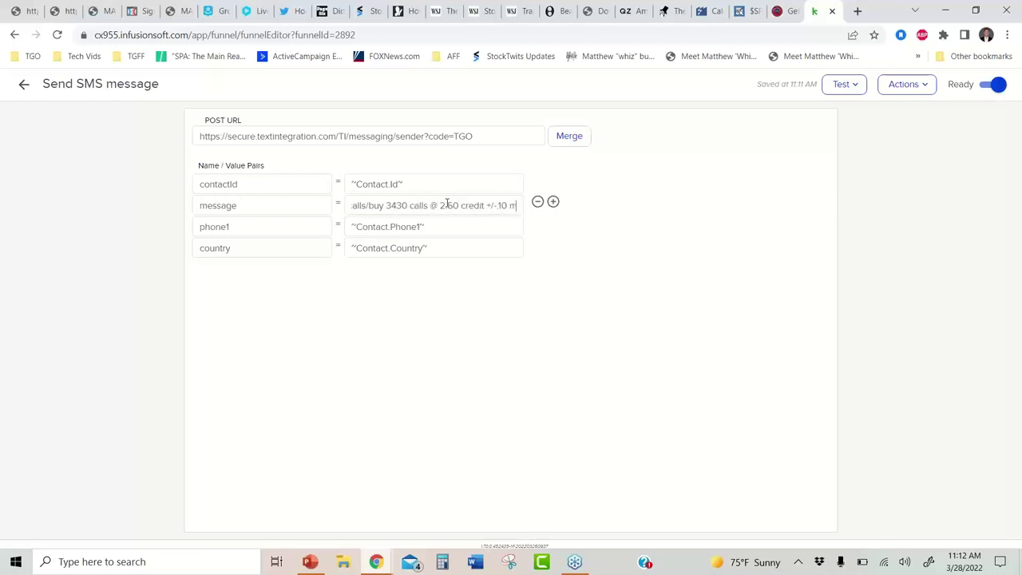
key(BackSpace)
key(BackSpace)
key(BackSpace)
key(BackSpace)
text(aybe eject 5)
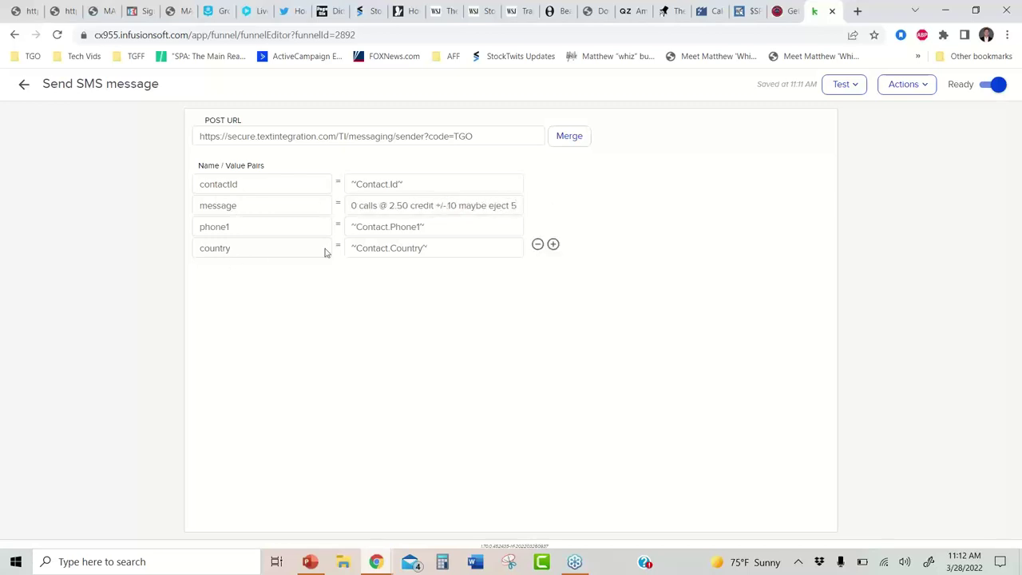
- Copy the complete SMS message text and open the email version of the SMS message for editing
triple_click(419, 205)
right_click(421, 208)
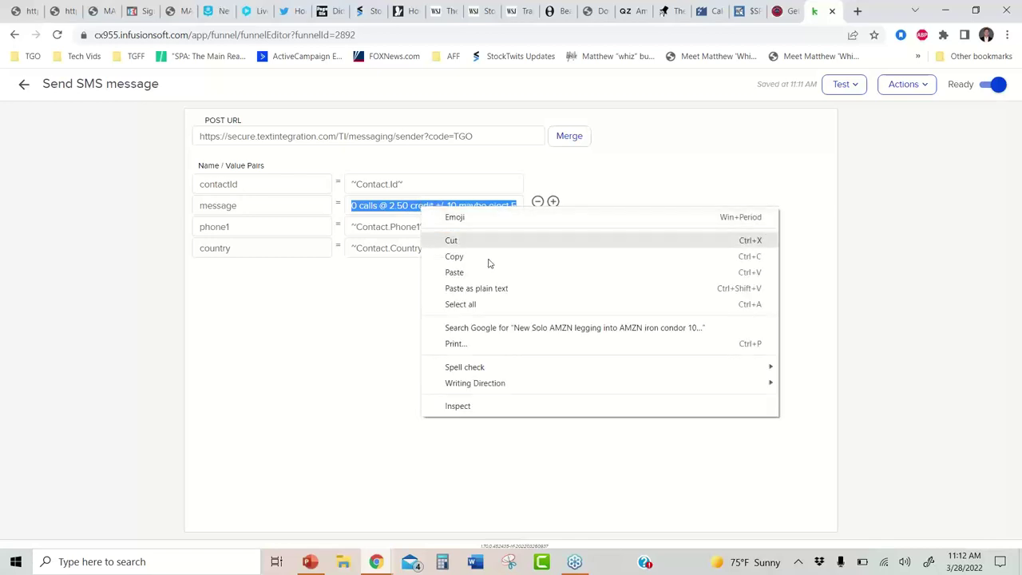
click(479, 255)
click(24, 84)
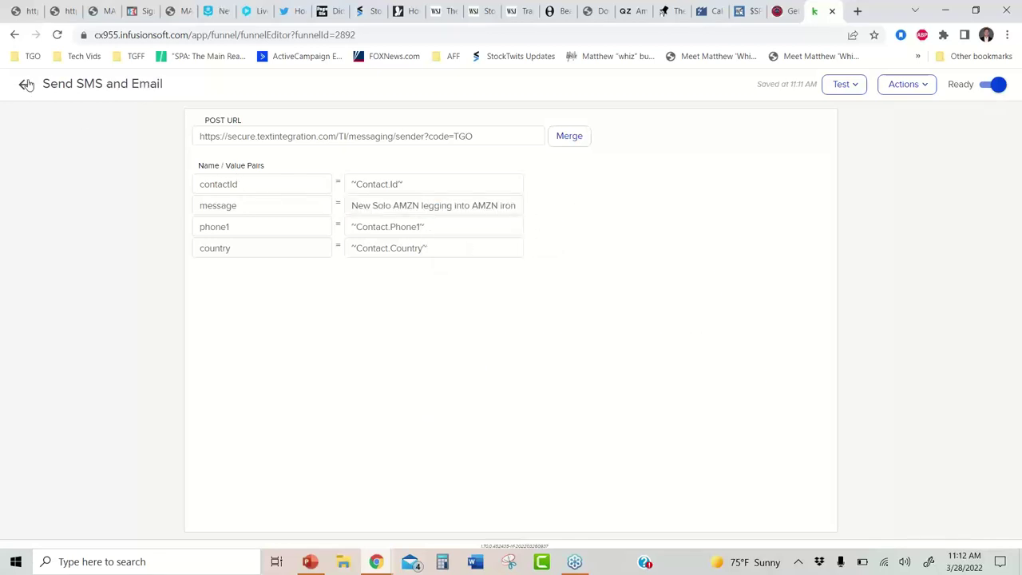
right_click(348, 210)
click(379, 230)
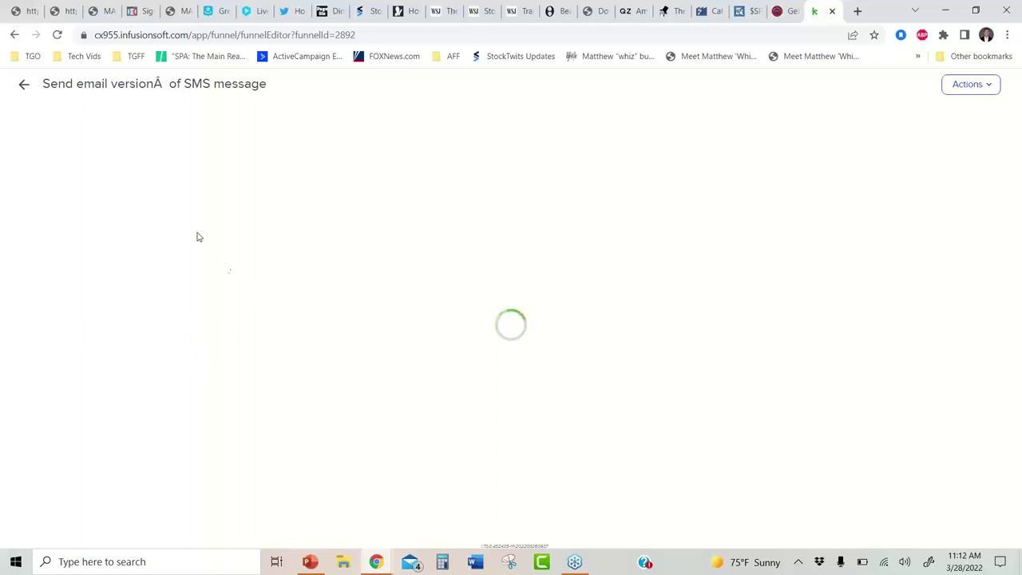
- Check the trading group chats in GroupMe and return to the Keap email editor
click(218, 6)
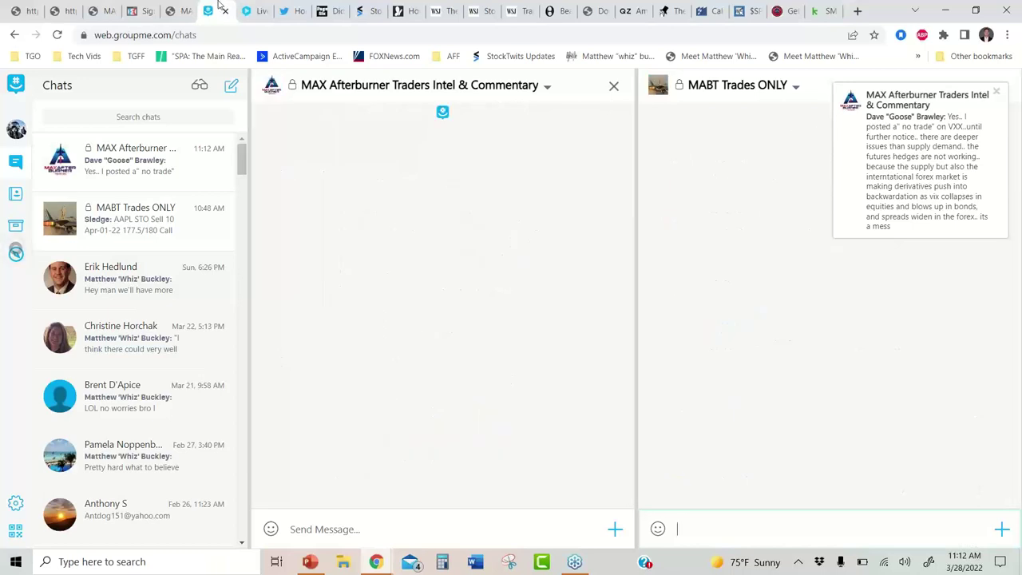
click(825, 8)
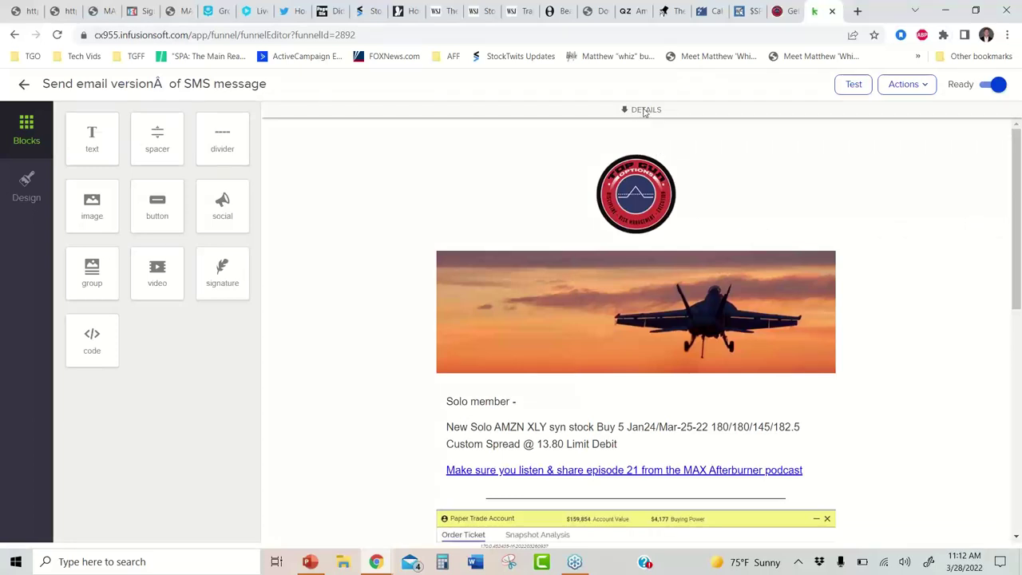
- Change the email subject to "New Solo AMZN Position Legging Into AMZN Iron Condor"
click(645, 110)
drag(482, 170, 578, 169)
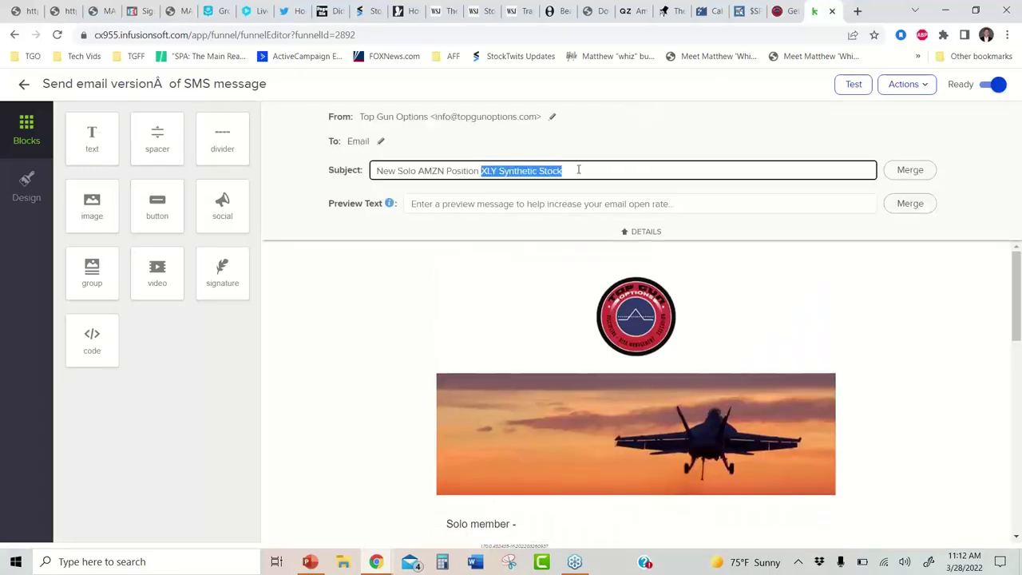
text(Legging)
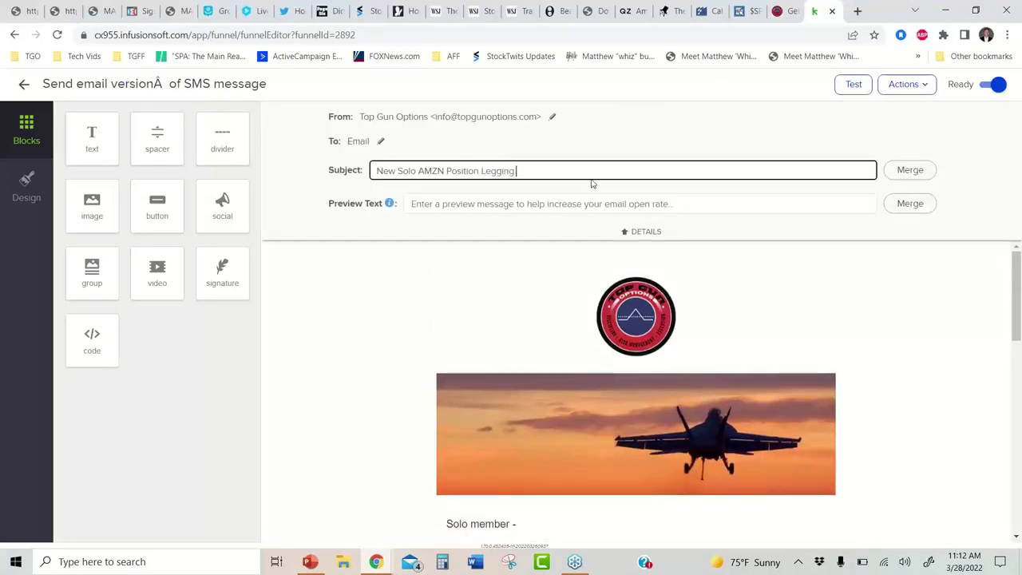
key(BackSpace)
key(BackSpace)
text(AMZN Iron COndorondor)
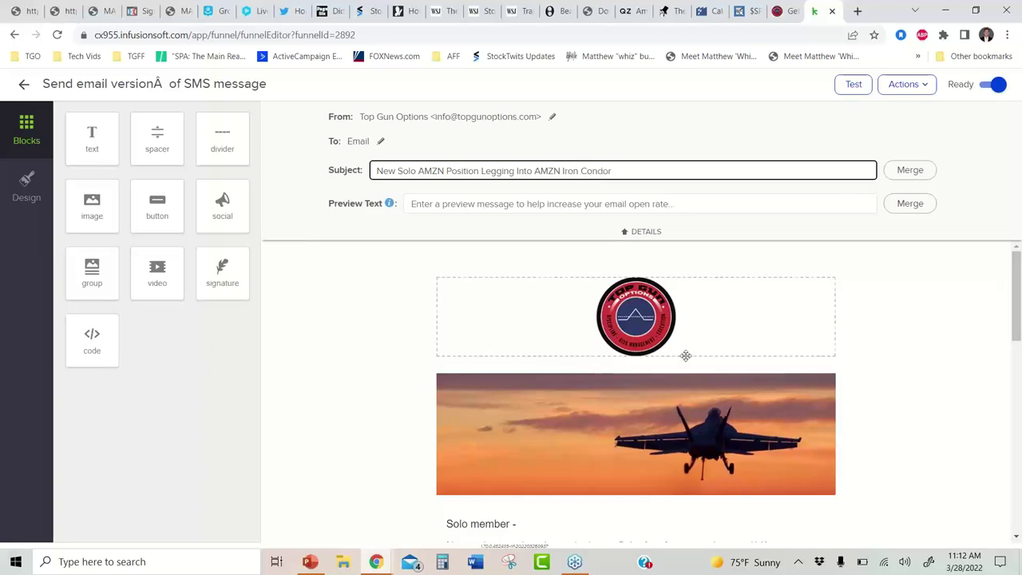
- Replace the old XLY synthetic stock trade text in the email body with the copied AMZN message
scroll(647, 377, down, 2)
drag(620, 364, 444, 352)
click(629, 366)
right_click(451, 358)
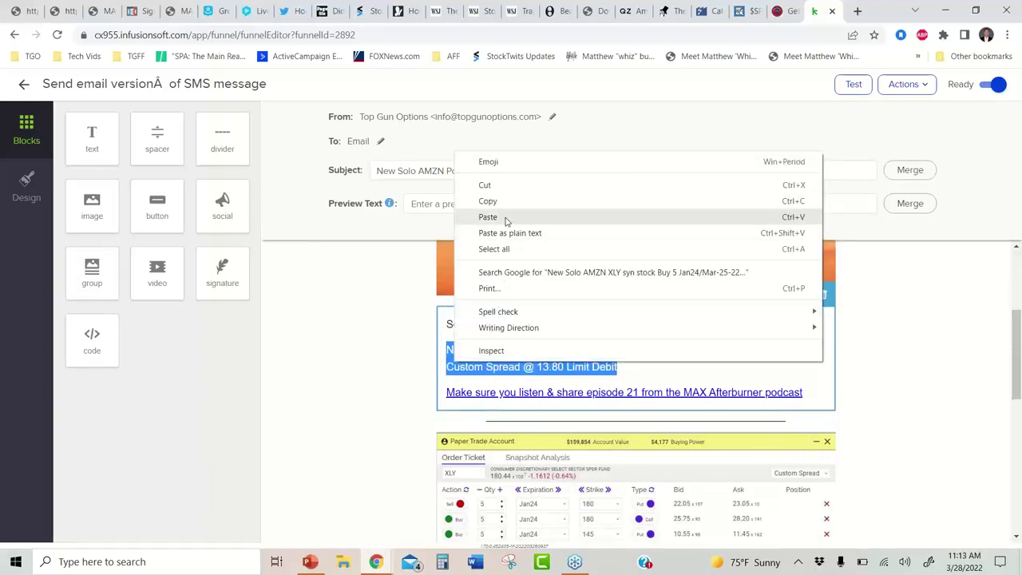
click(488, 216)
- Replace the email's order ticket and snapshot analysis images with the AMZN call vertical screenshots from the image library
click(612, 488)
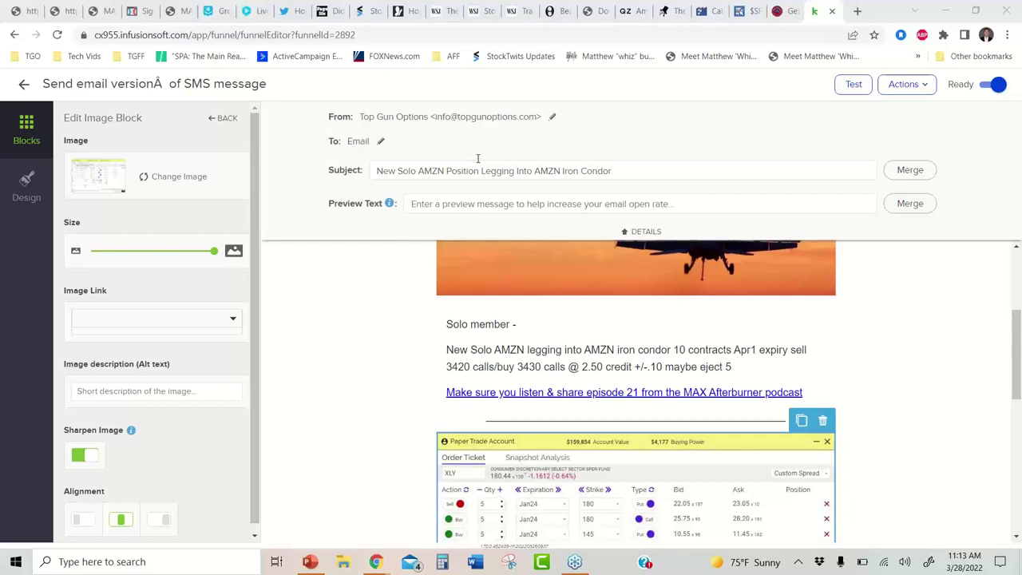
scroll(926, 347, down, 4)
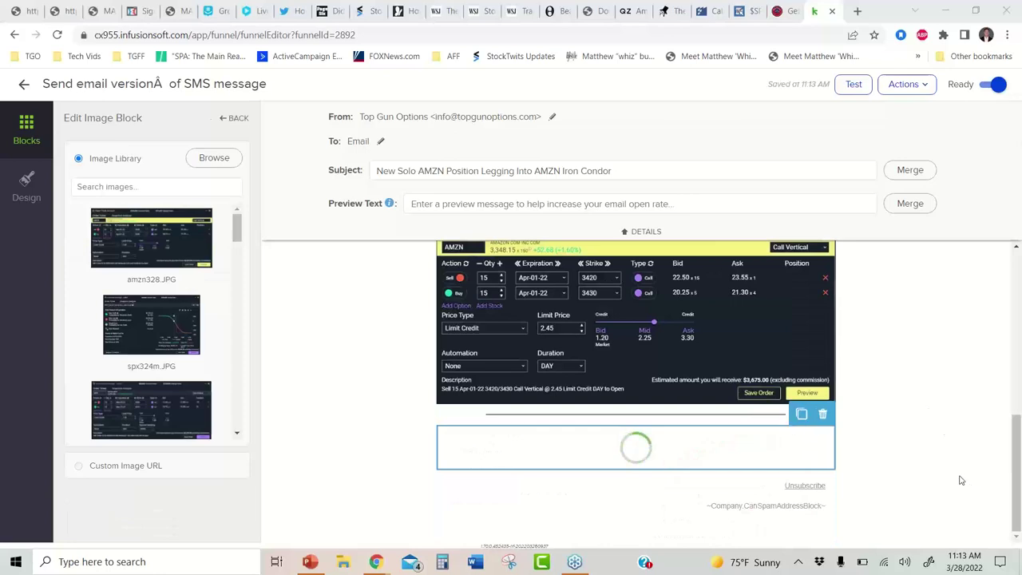
scroll(929, 437, up, 3)
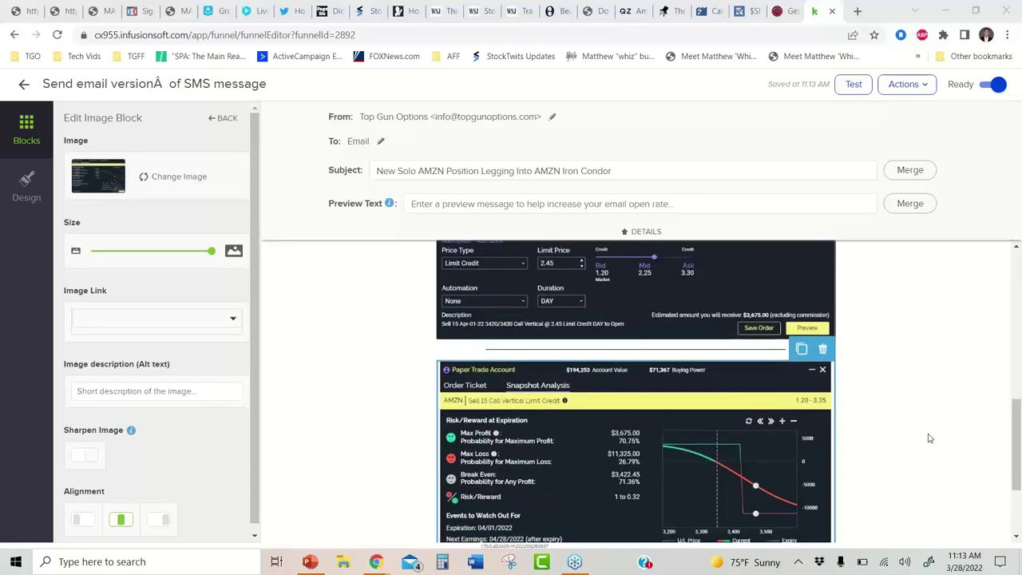
scroll(929, 438, up, 3)
- Leave the email editor and publish the SMS Broadcasts campaign
click(24, 83)
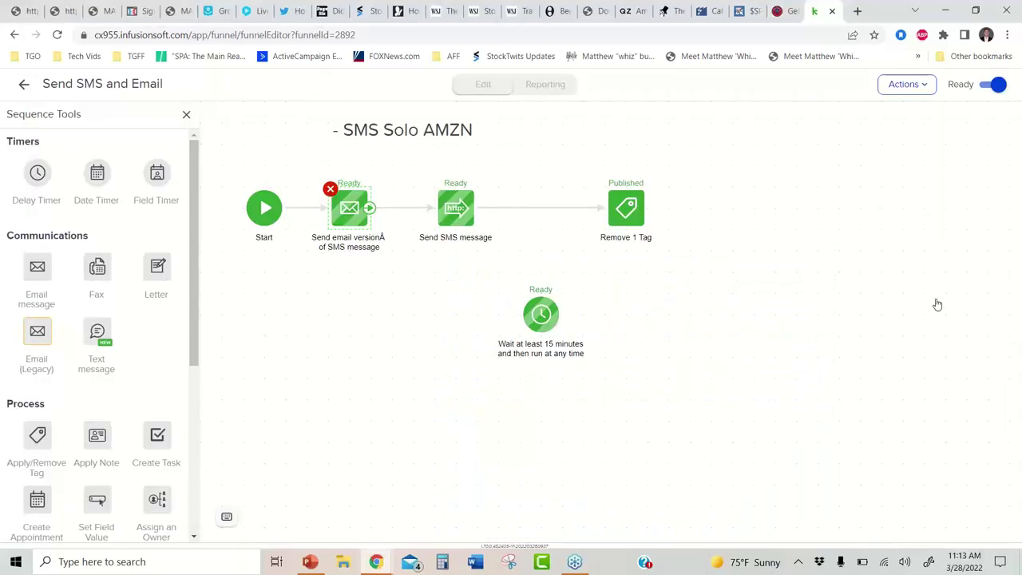
click(976, 85)
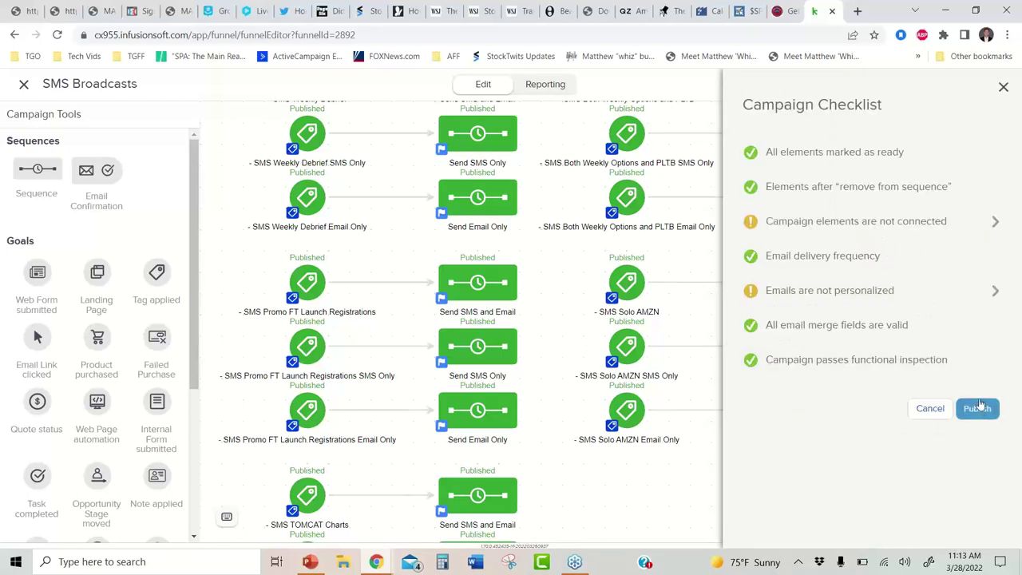
click(983, 404)
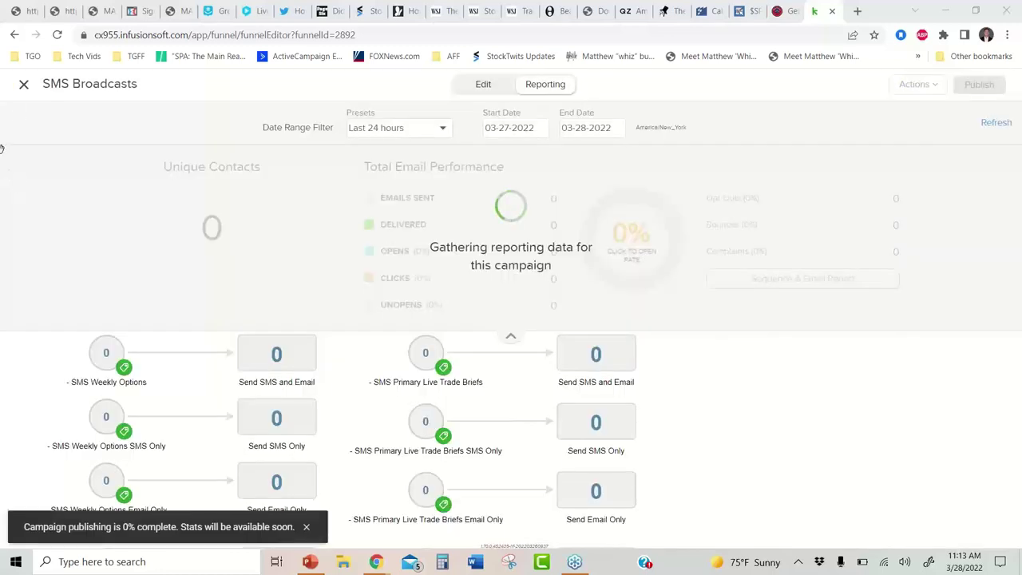
- Exit the campaign and load the "- SMS Solo AMZN" saved search in the CRM contacts
click(24, 85)
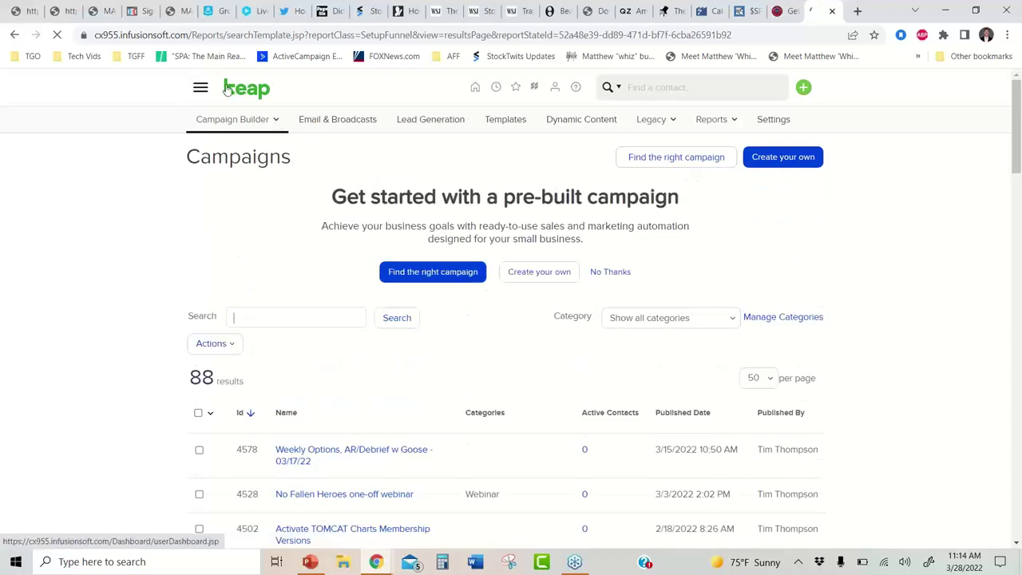
click(200, 89)
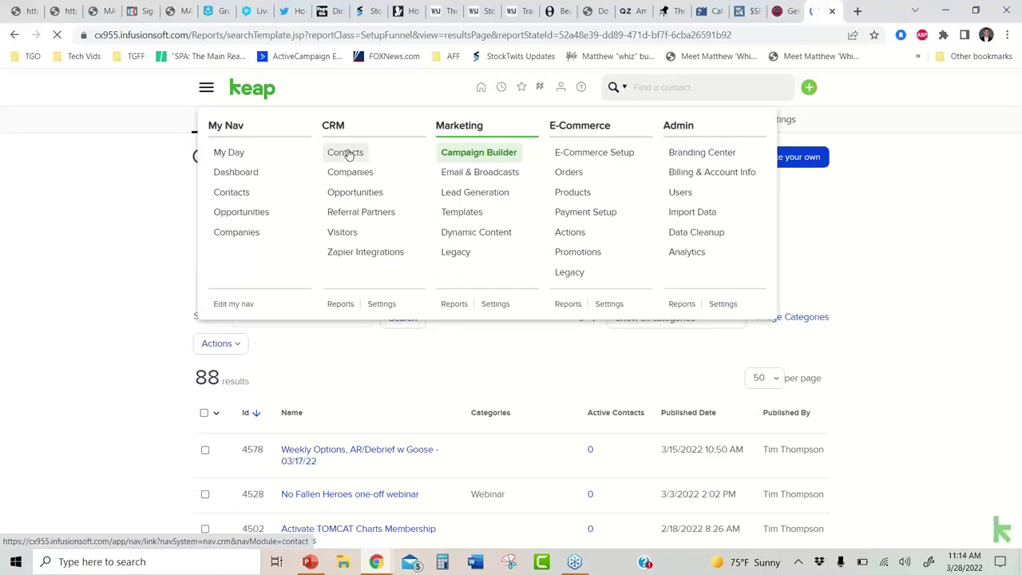
click(336, 156)
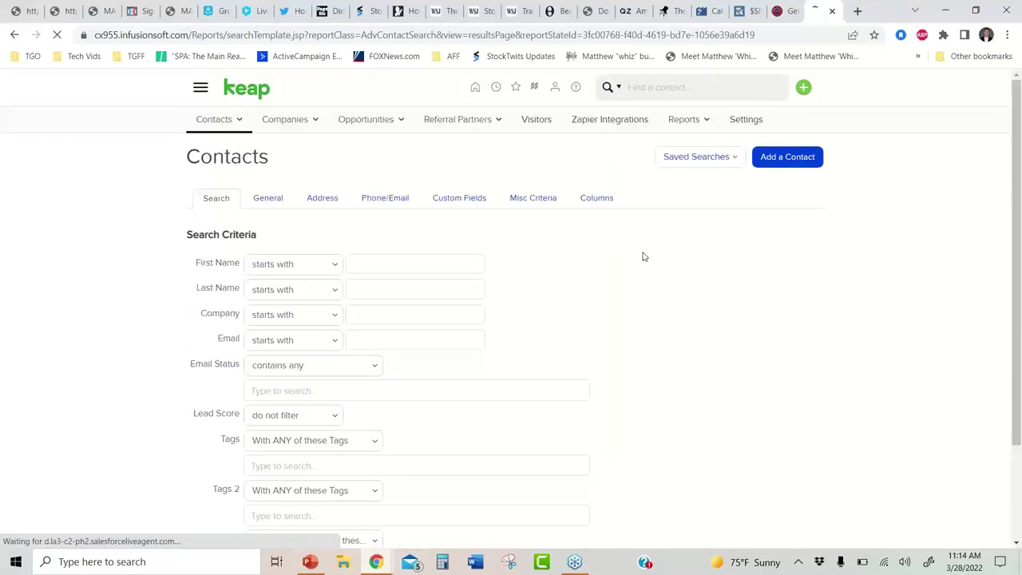
click(695, 160)
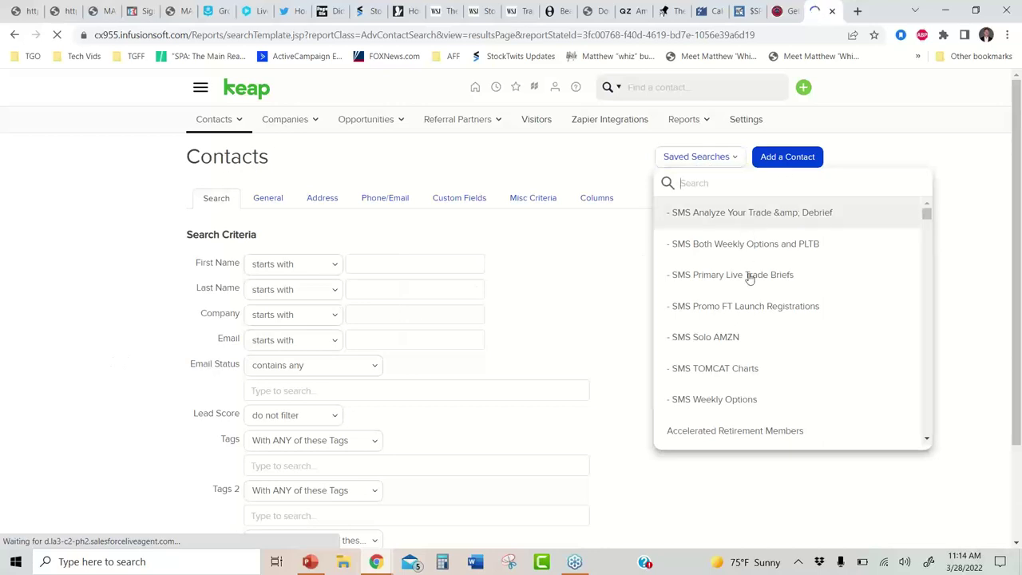
click(717, 345)
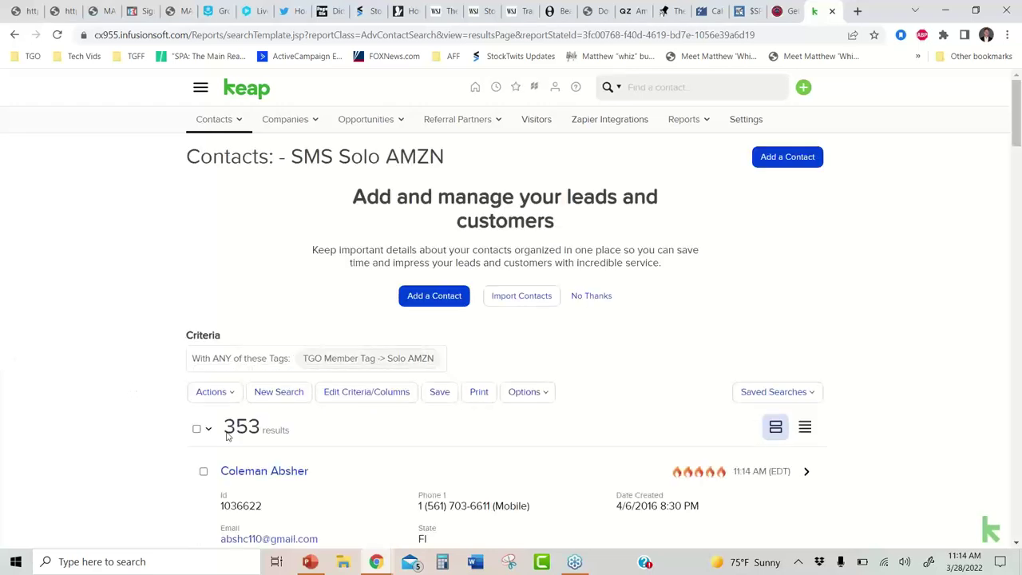
- Select all contacts in the search results, apply the "- SMS Solo AMZN" tag to them, and process the action
click(196, 431)
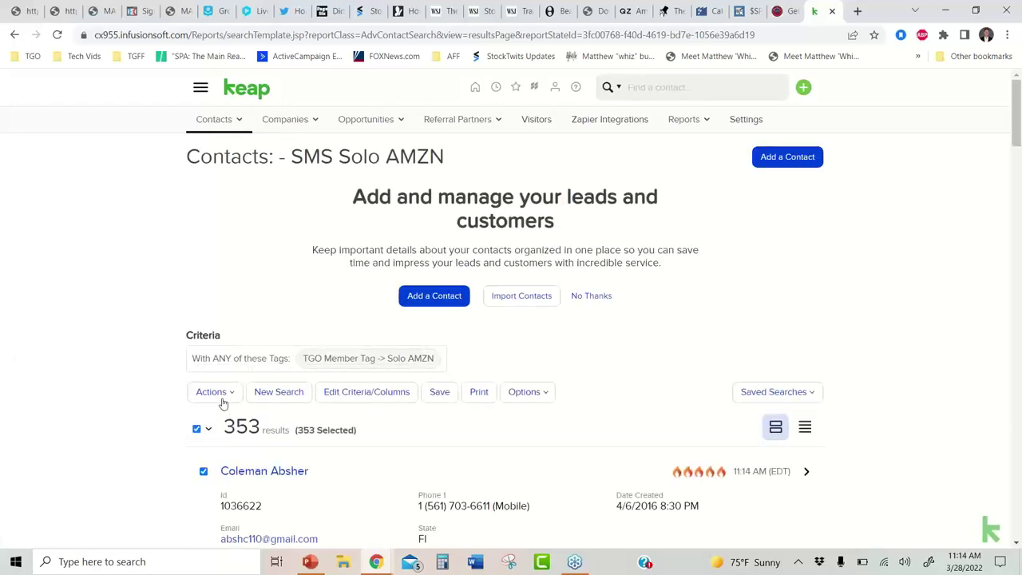
click(217, 392)
click(252, 483)
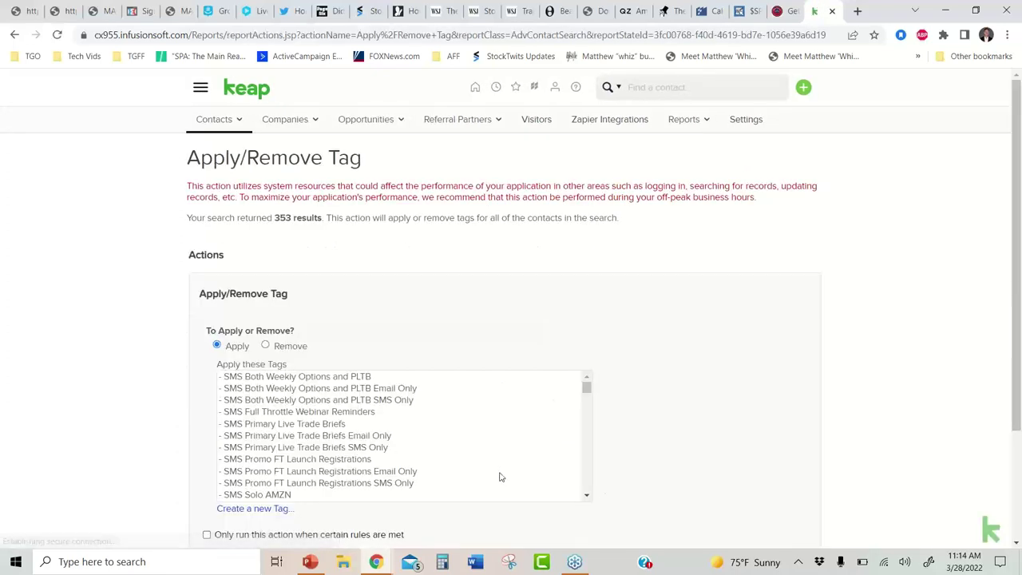
click(283, 496)
scroll(164, 450, down, 2)
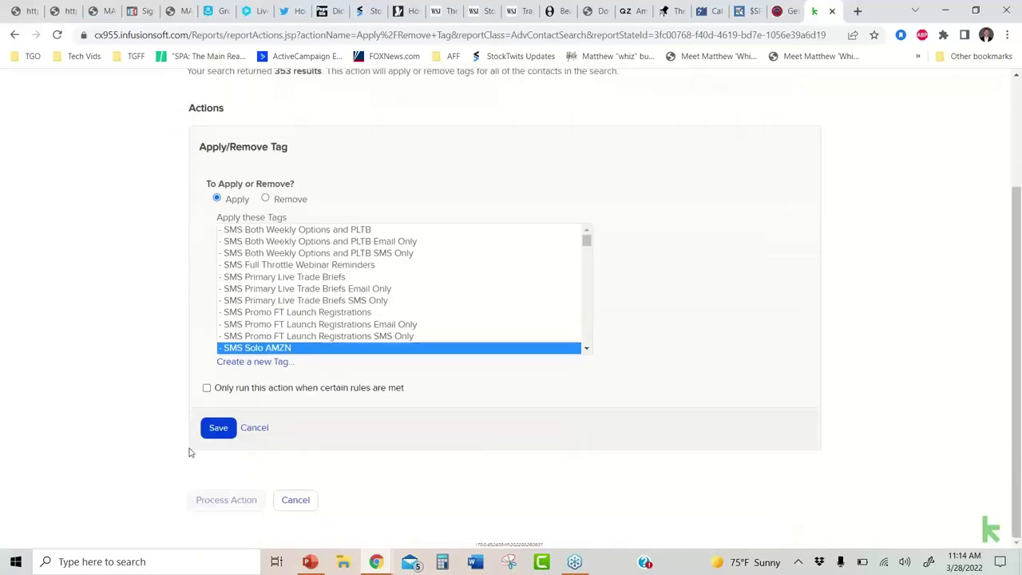
click(218, 432)
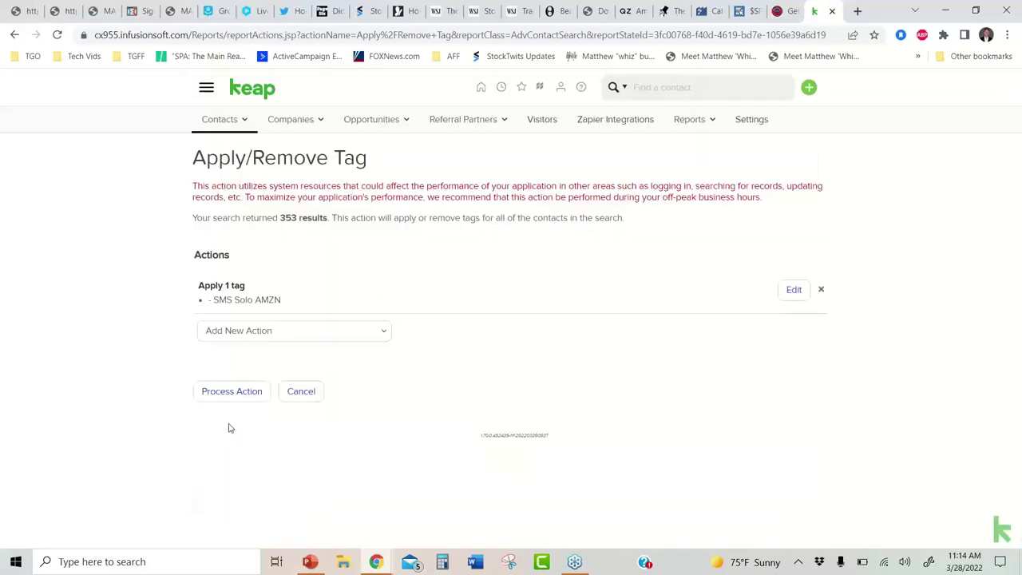
click(233, 393)
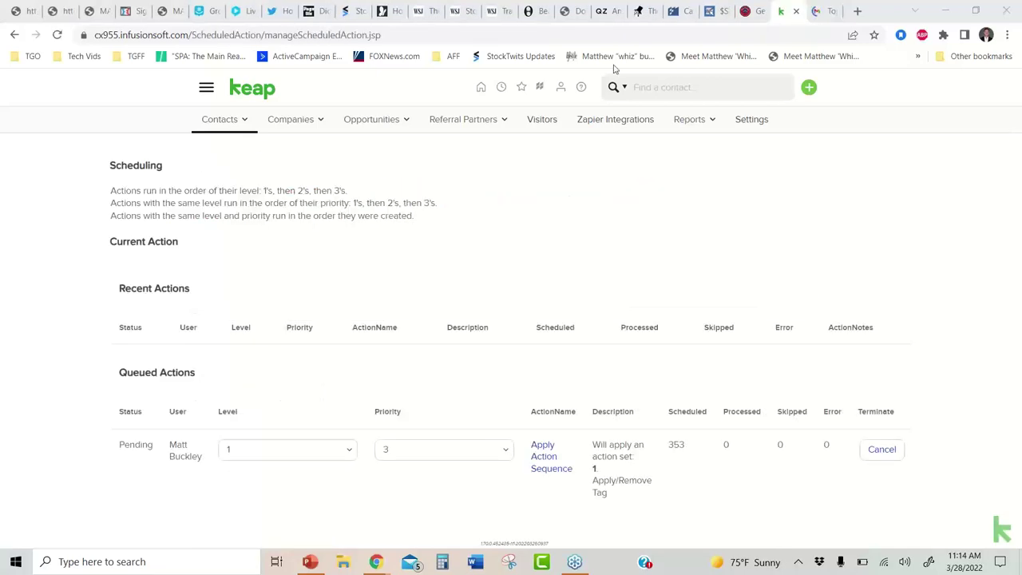
- Switch to the go.topgunoptions.com/book page and copy its web address
click(21, 9)
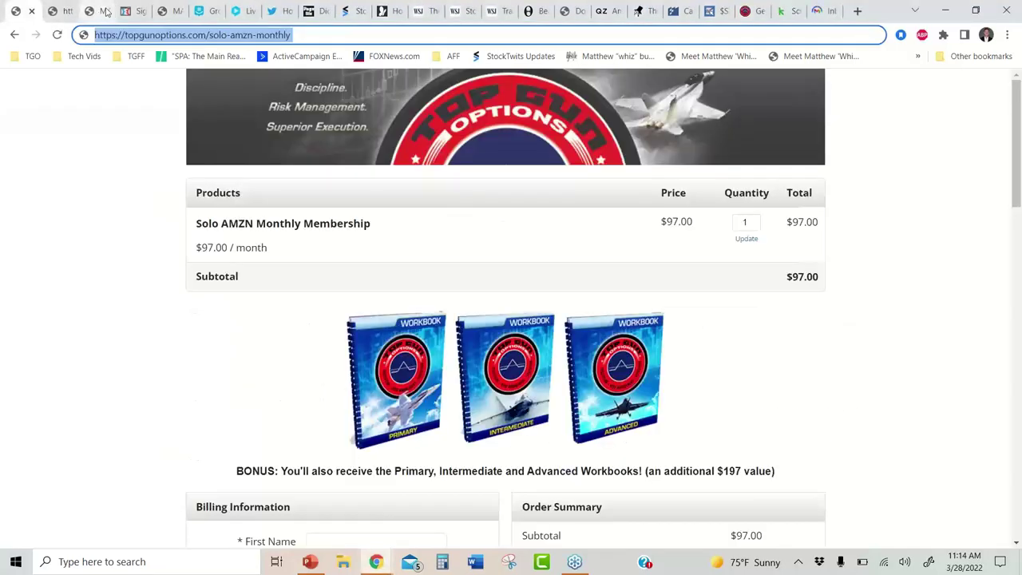
click(130, 10)
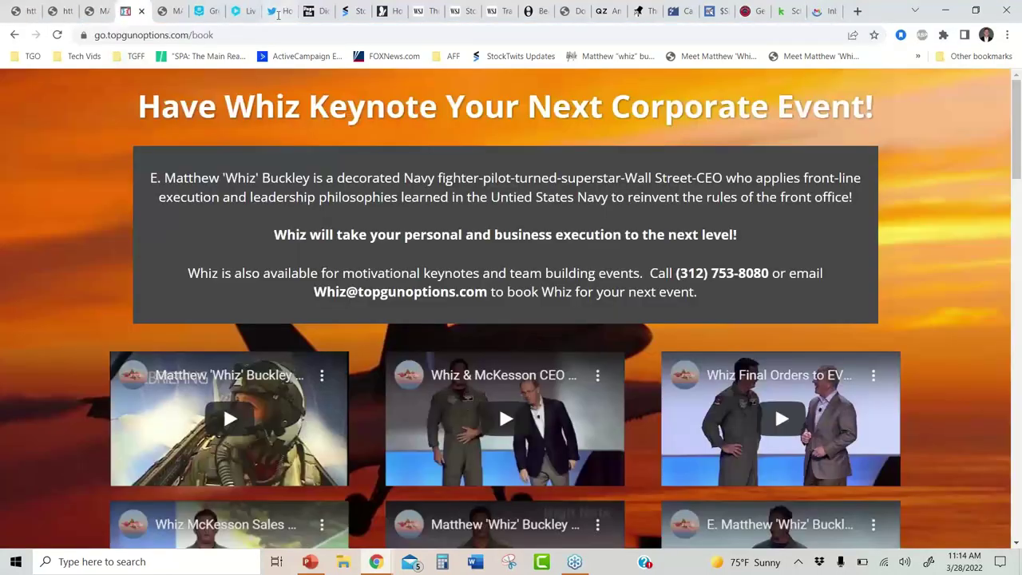
click(176, 35)
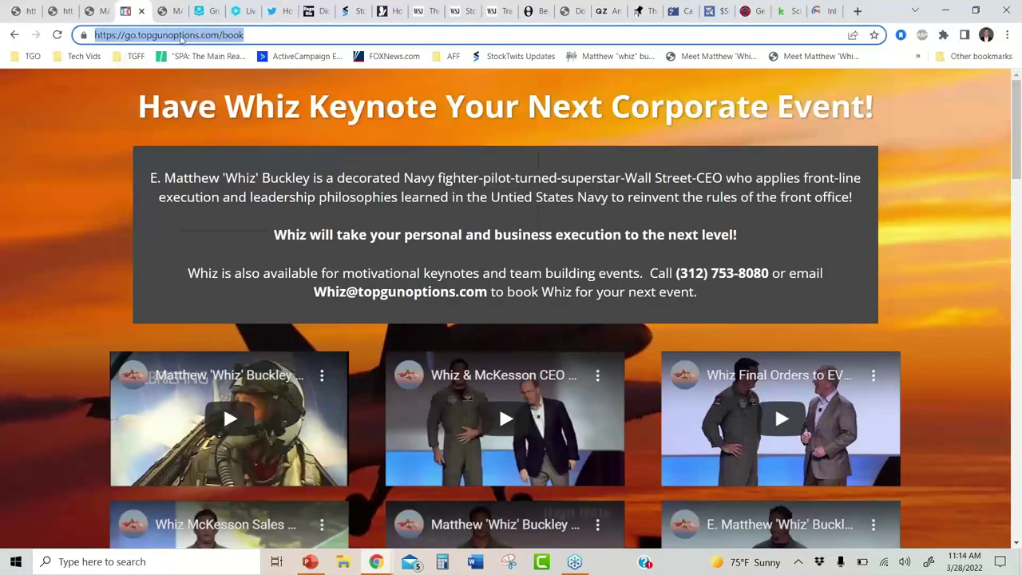
right_click(175, 35)
click(249, 107)
- Examine the book page's two book descriptions, signed-copy order options and podcast section
scroll(746, 340, down, 8)
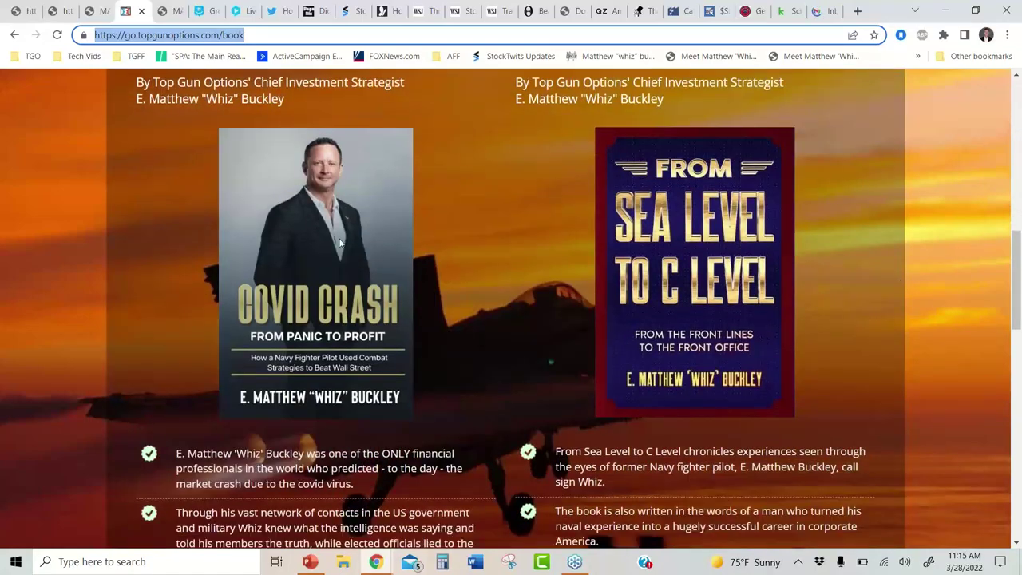
scroll(790, 253, down, 5)
scroll(788, 469, down, 3)
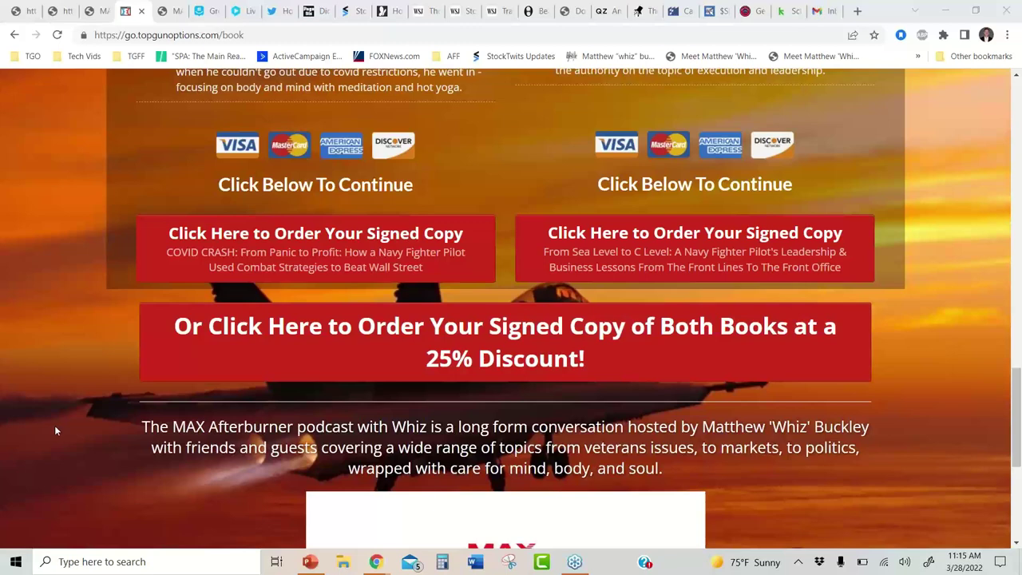
scroll(2, 420, down, 2)
scroll(1, 420, up, 10)
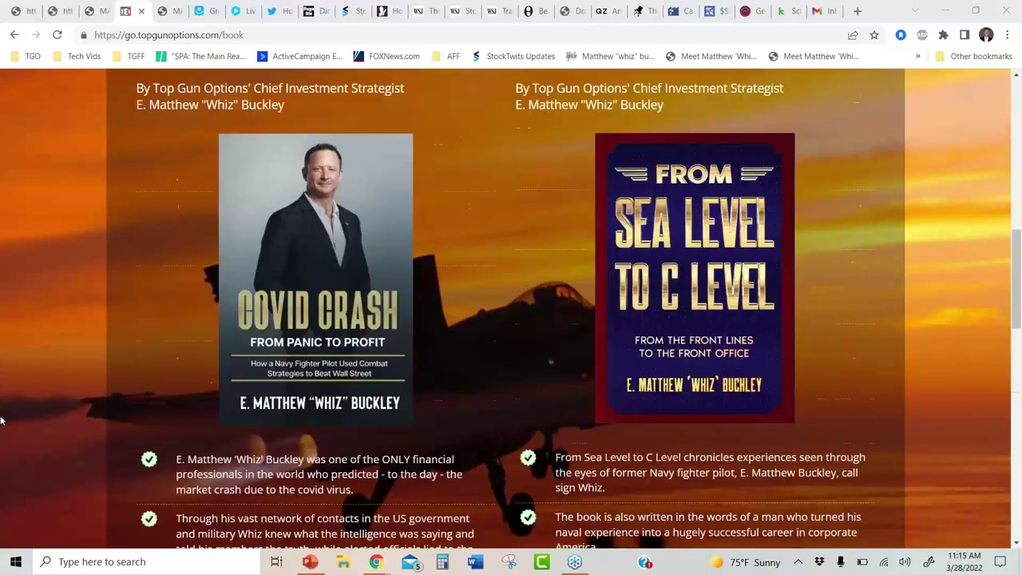